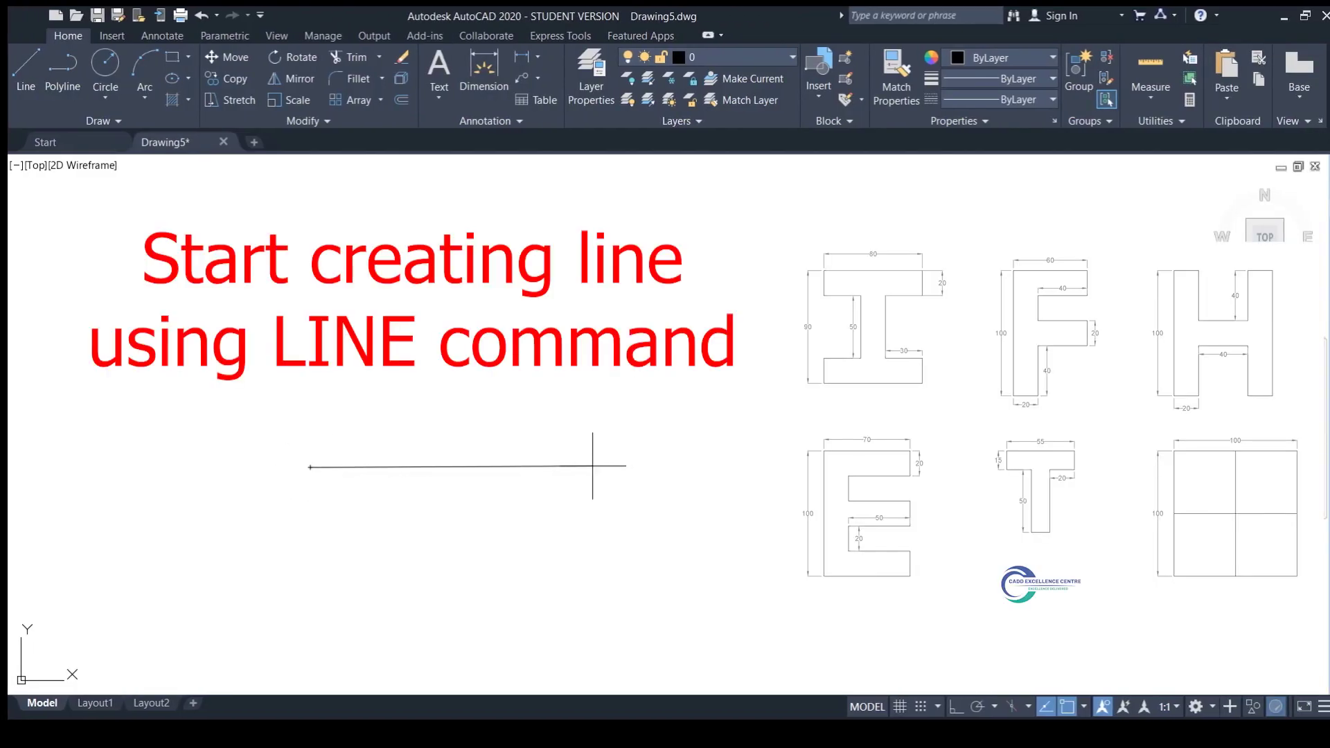
Step: Turn on Ortho and trace the I's first segments: 20, 50, 50 and 30 units
{"action": "key", "text": "F8"}
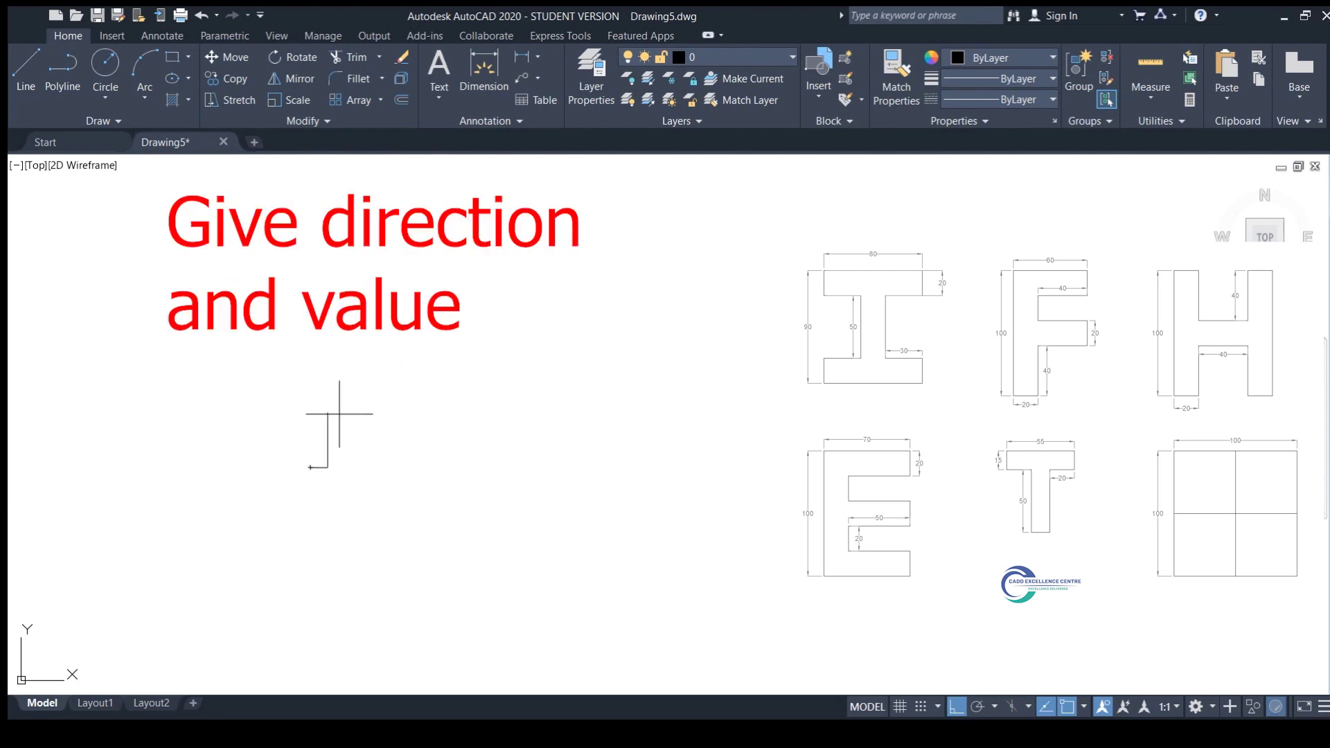
{"action": "middle_click_drag", "start_coordinate": [326, 448], "coordinate": [388, 333]}
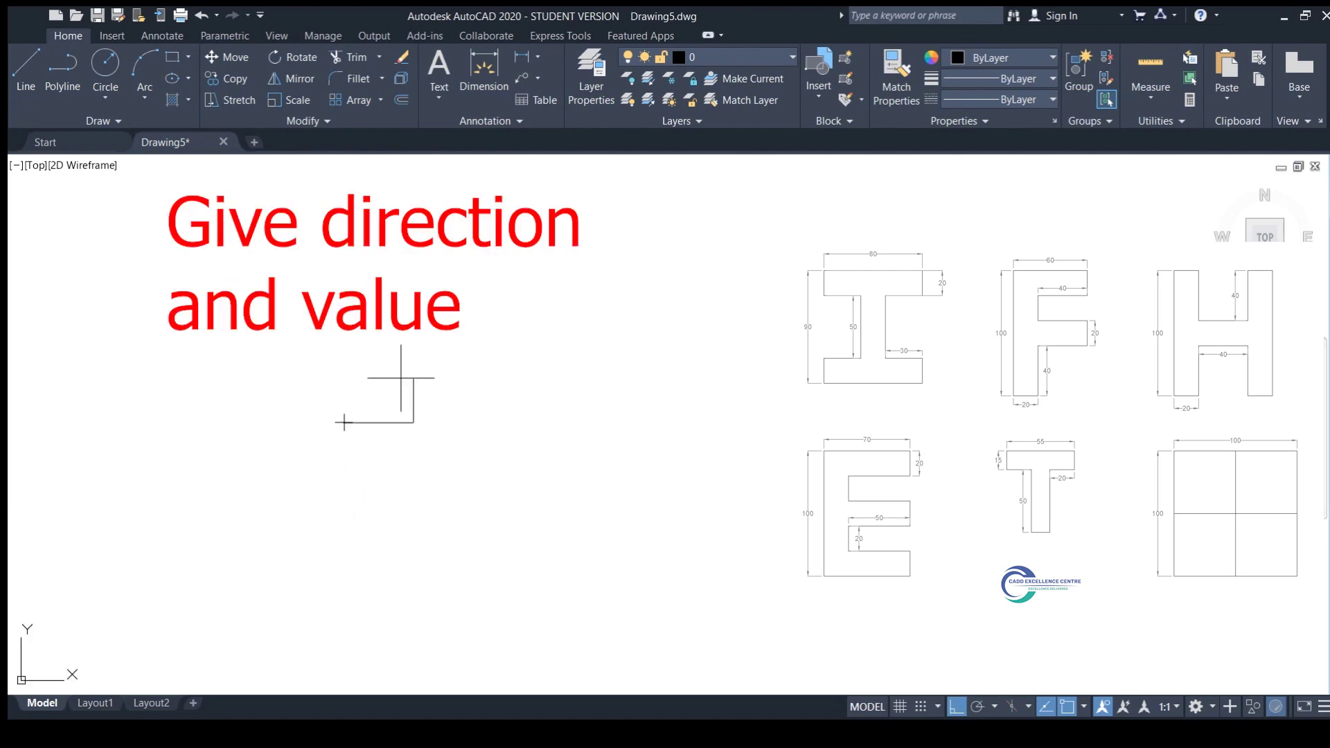
{"action": "type", "text": "20"}
{"action": "key", "text": "Return"}
{"action": "type", "text": "50"}
{"action": "key", "text": "Return"}
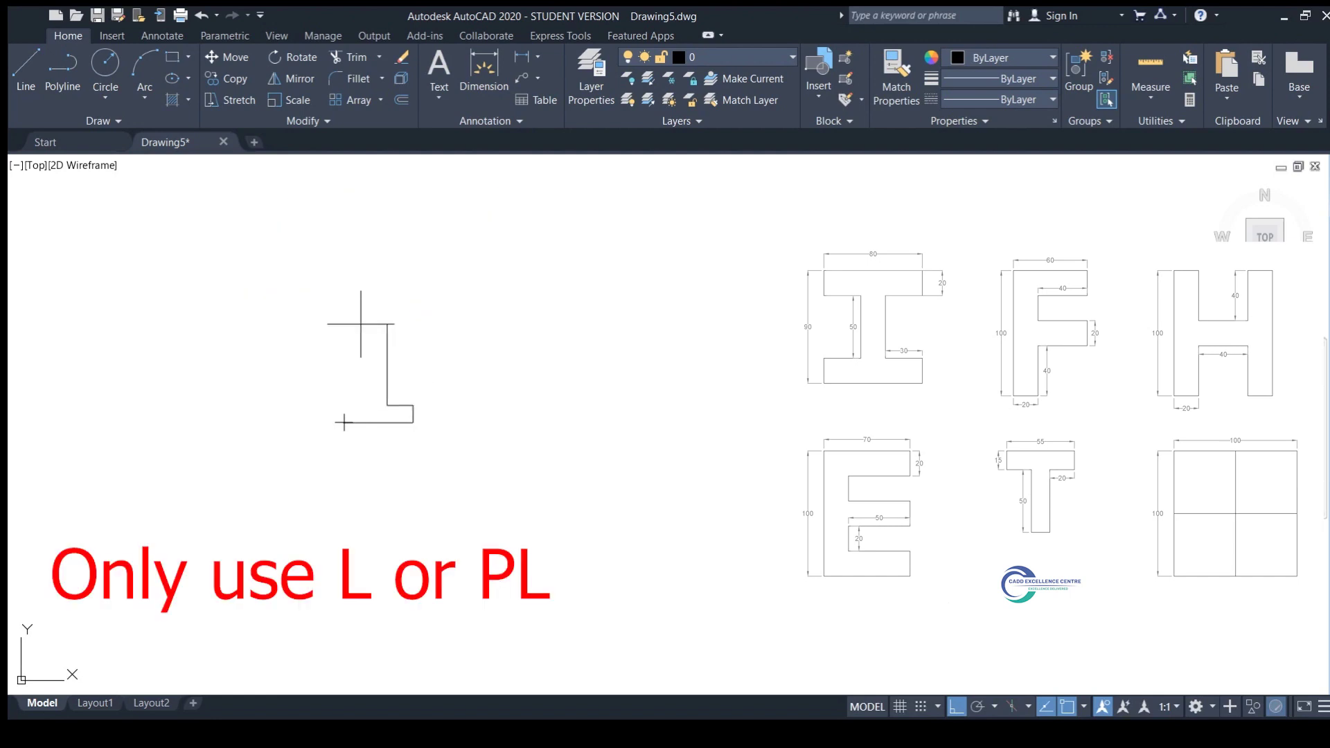
{"action": "type", "text": "50"}
{"action": "key", "text": "Return"}
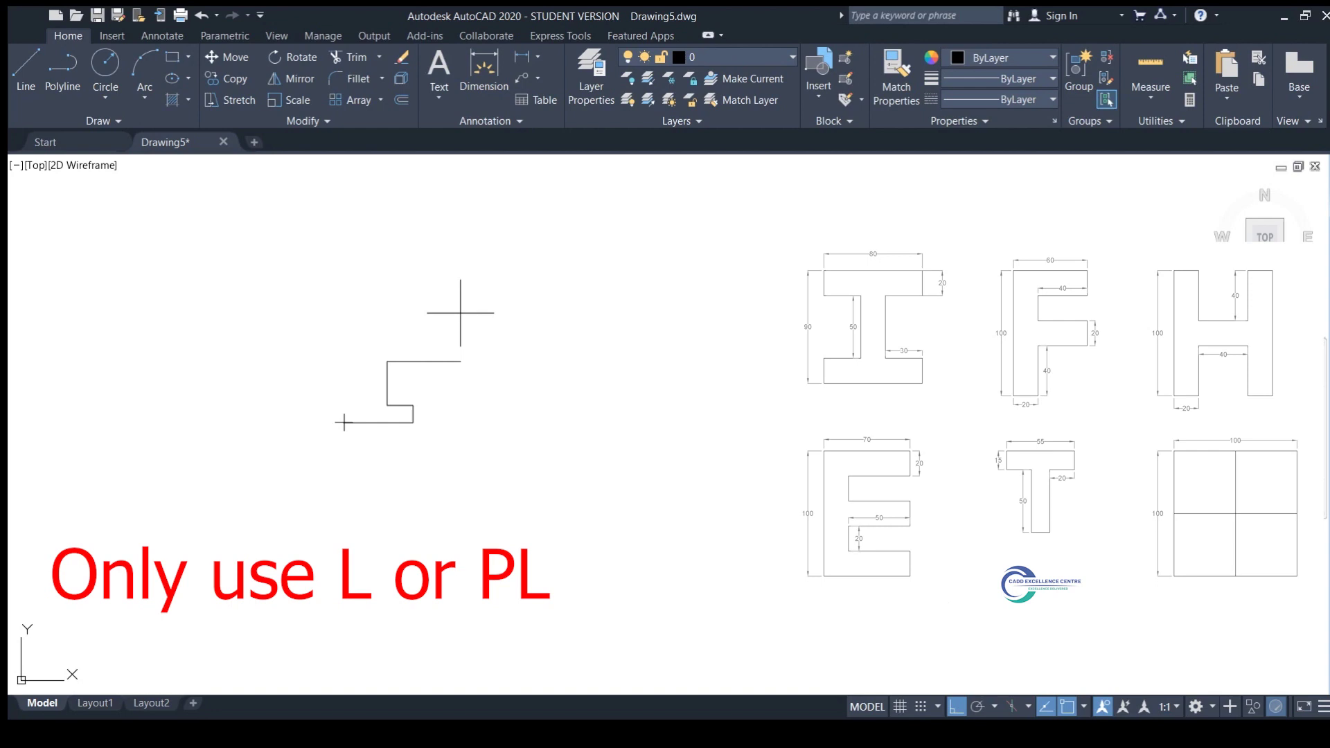
{"action": "type", "text": "30"}
{"action": "key", "text": "Return"}
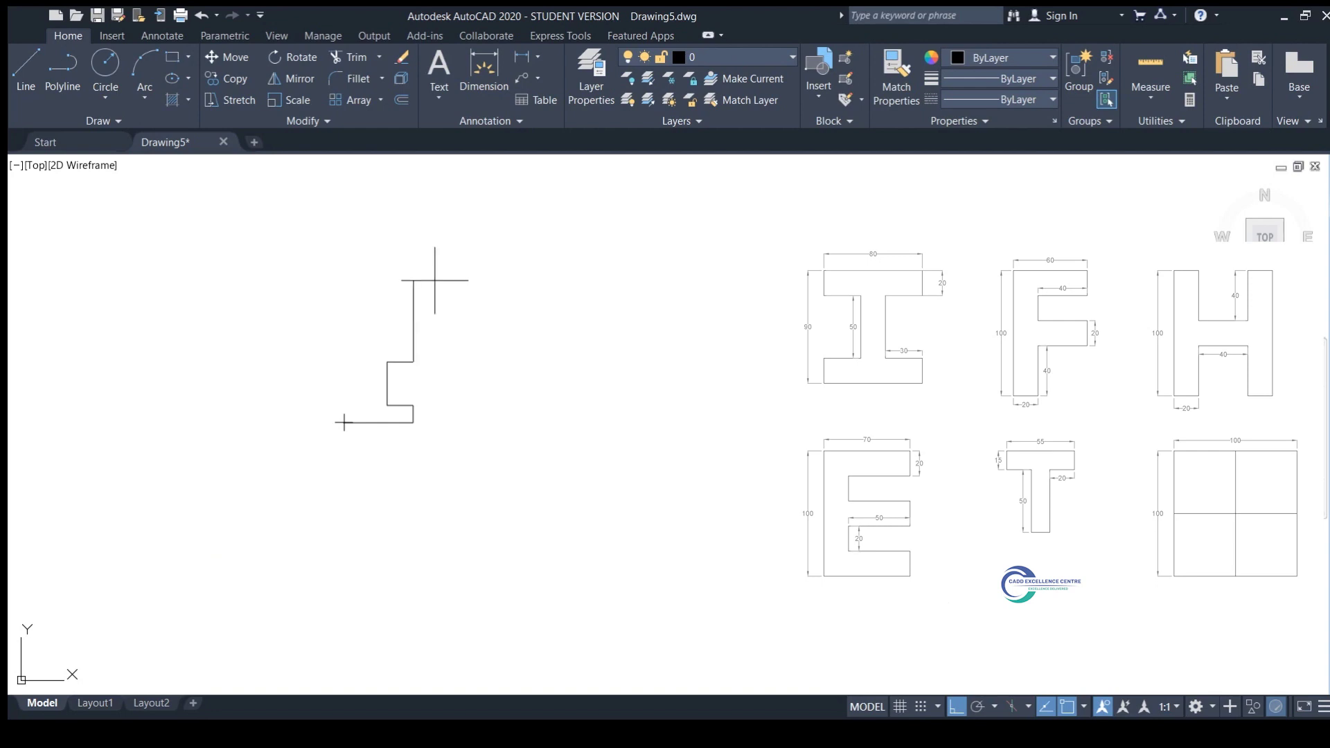
Step: Complete the I outline with 20, 80, 50 and 30-unit segments, then end the line
{"action": "type", "text": "20"}
{"action": "key", "text": "Return"}
{"action": "scroll", "coordinate": [388, 381], "scroll_direction": "up", "scroll_amount": 3}
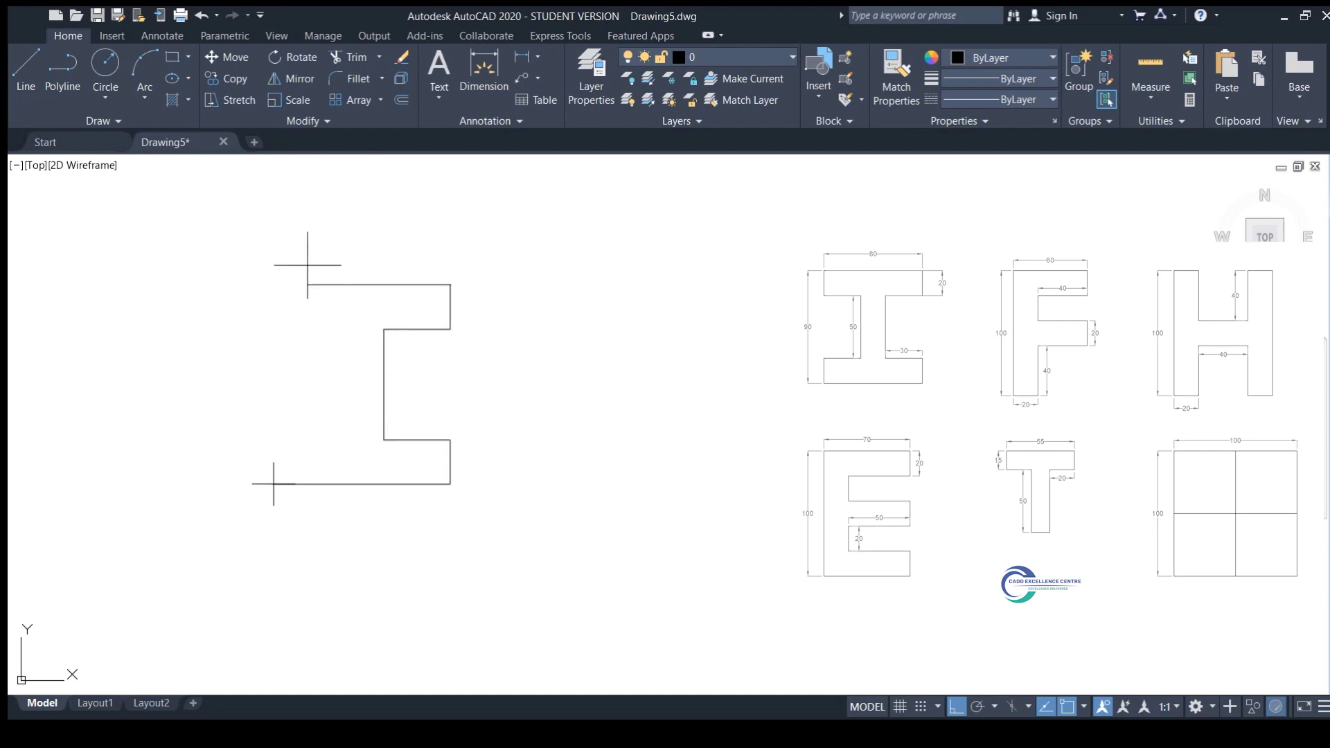
{"action": "type", "text": "80"}
{"action": "key", "text": "Return"}
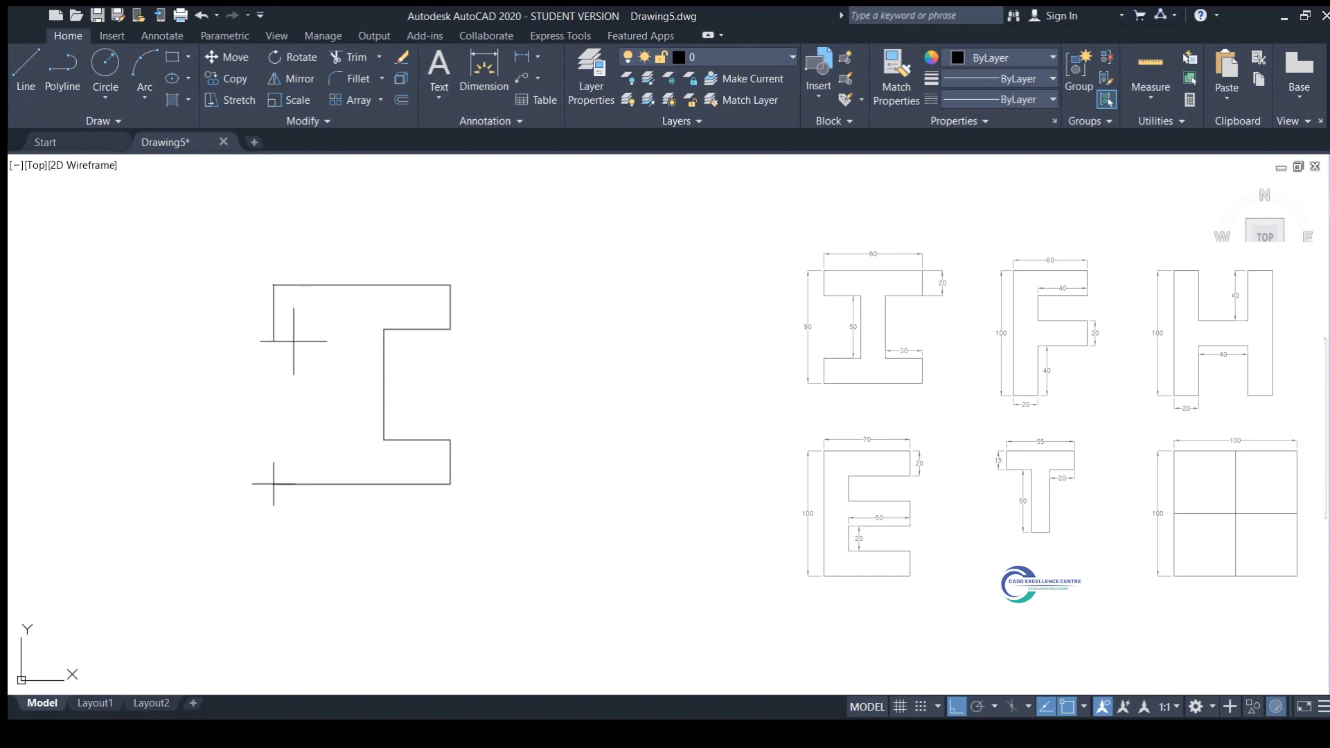
{"action": "left_click", "coordinate": [331, 333]}
{"action": "type", "text": "50"}
{"action": "key", "text": "Return"}
{"action": "type", "text": "30"}
{"action": "key", "text": "Return"}
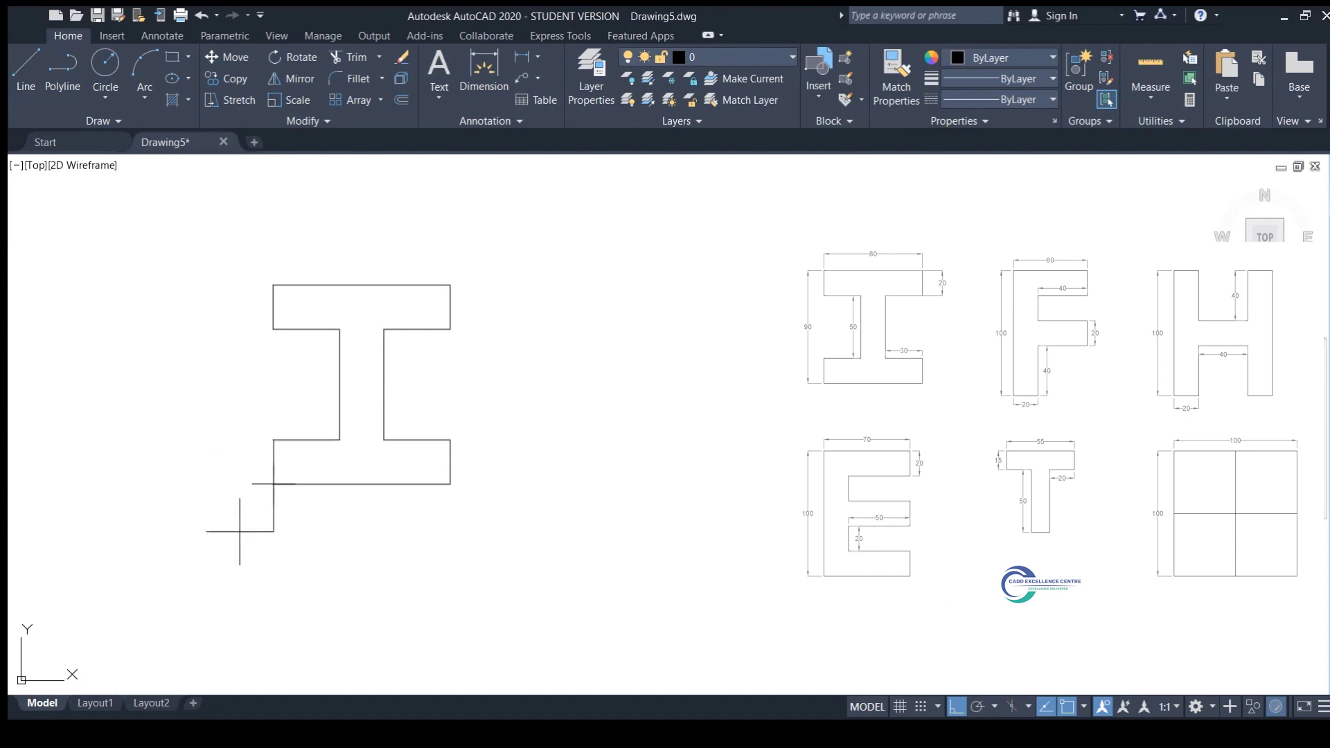
{"action": "key", "text": "Return"}
Step: Start a line beside the I and draw the F's 100-unit left edge, 20-unit top and 40-unit arm
{"action": "scroll", "coordinate": [339, 461], "scroll_direction": "down", "scroll_amount": 2}
{"action": "middle_click_drag", "start_coordinate": [326, 454], "coordinate": [284, 421]}
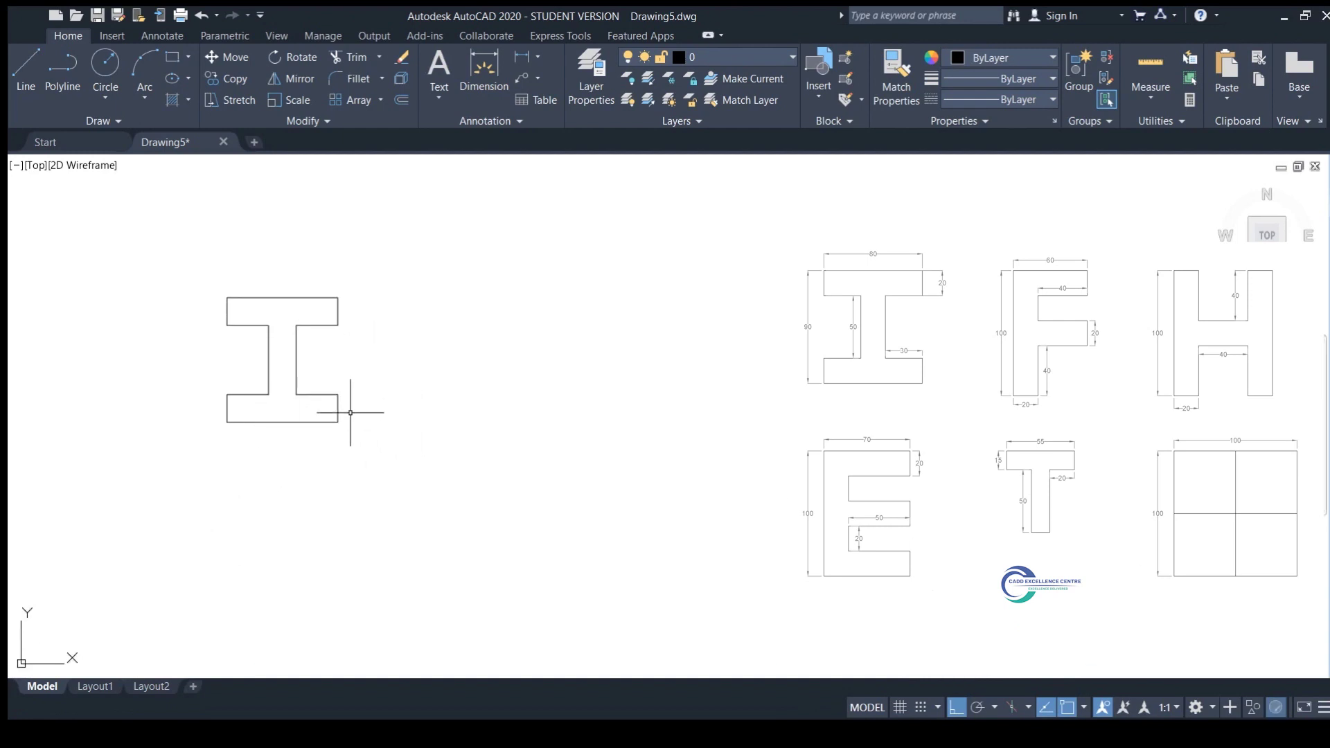
{"action": "type", "text": "l"}
{"action": "key", "text": "Return"}
{"action": "left_click", "coordinate": [411, 422]}
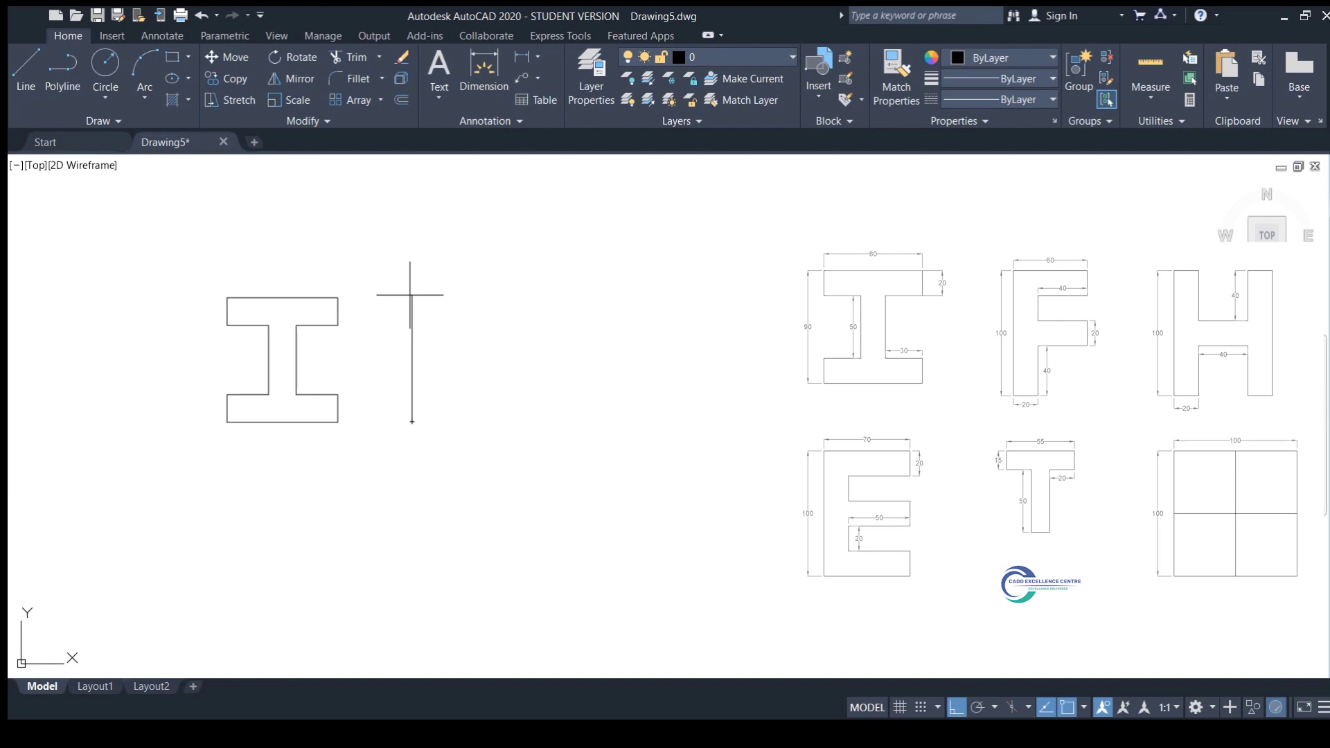
{"action": "left_click", "coordinate": [412, 283]}
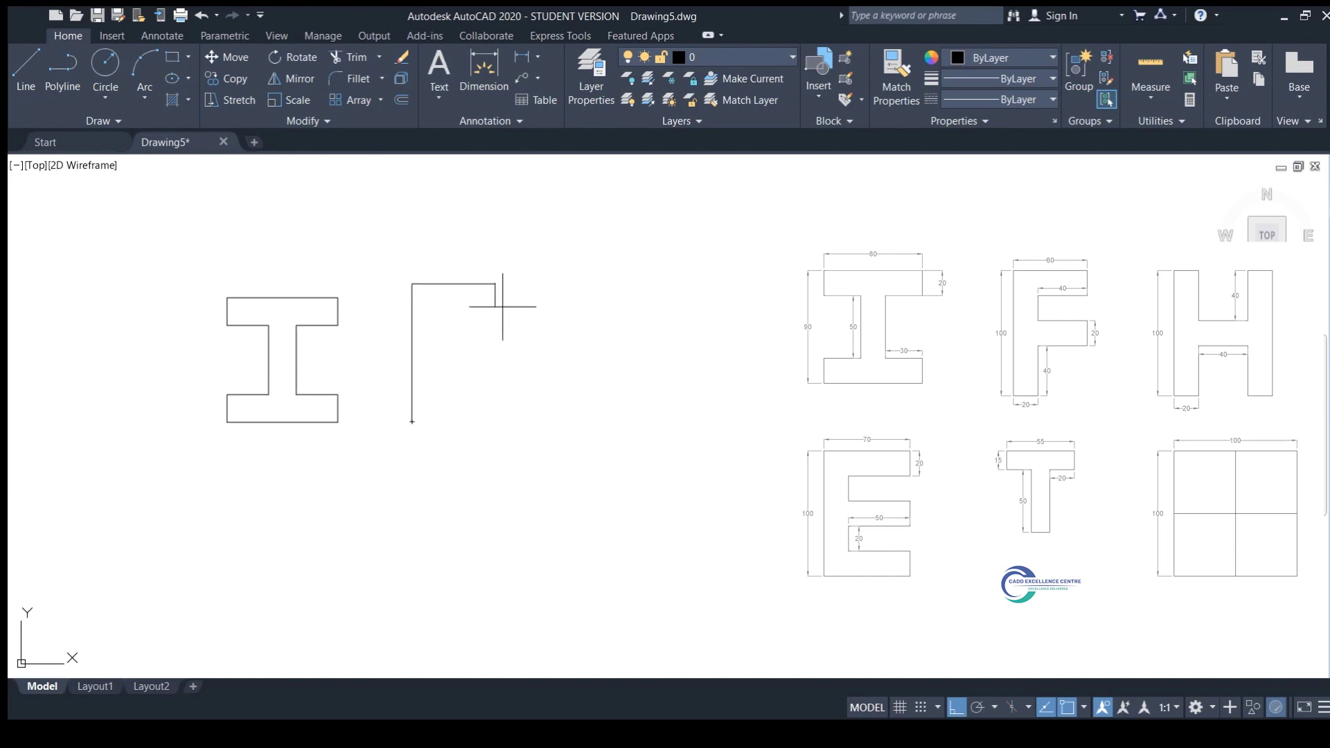
{"action": "type", "text": "20"}
{"action": "key", "text": "Return"}
{"action": "type", "text": "40"}
{"action": "key", "text": "Return"}
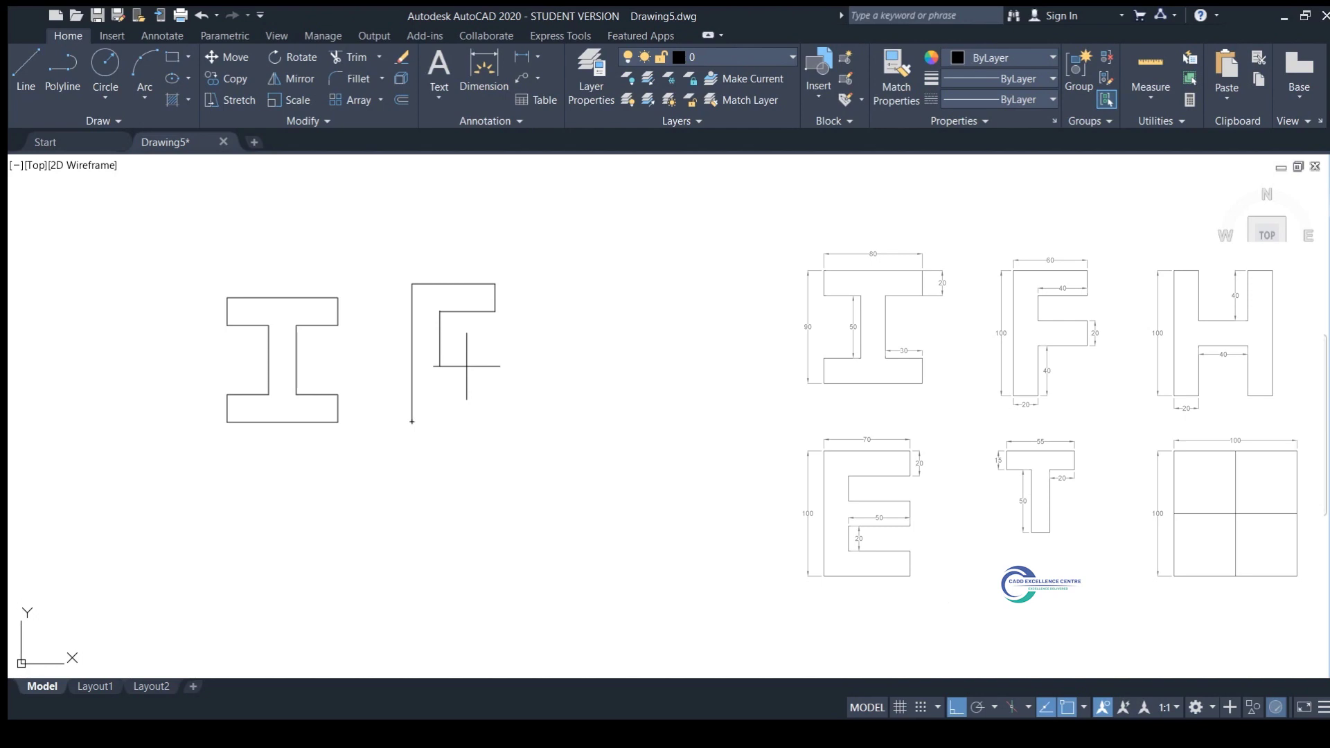
Step: Finish the F with 20, 40, 20, 40 segments, undoing a wrong 20-unit line, and close it
{"action": "type", "text": "20"}
{"action": "key", "text": "Return"}
{"action": "type", "text": "20"}
{"action": "key", "text": "Return"}
{"action": "type", "text": "u"}
{"action": "key", "text": "Return"}
{"action": "type", "text": "40"}
{"action": "key", "text": "Return"}
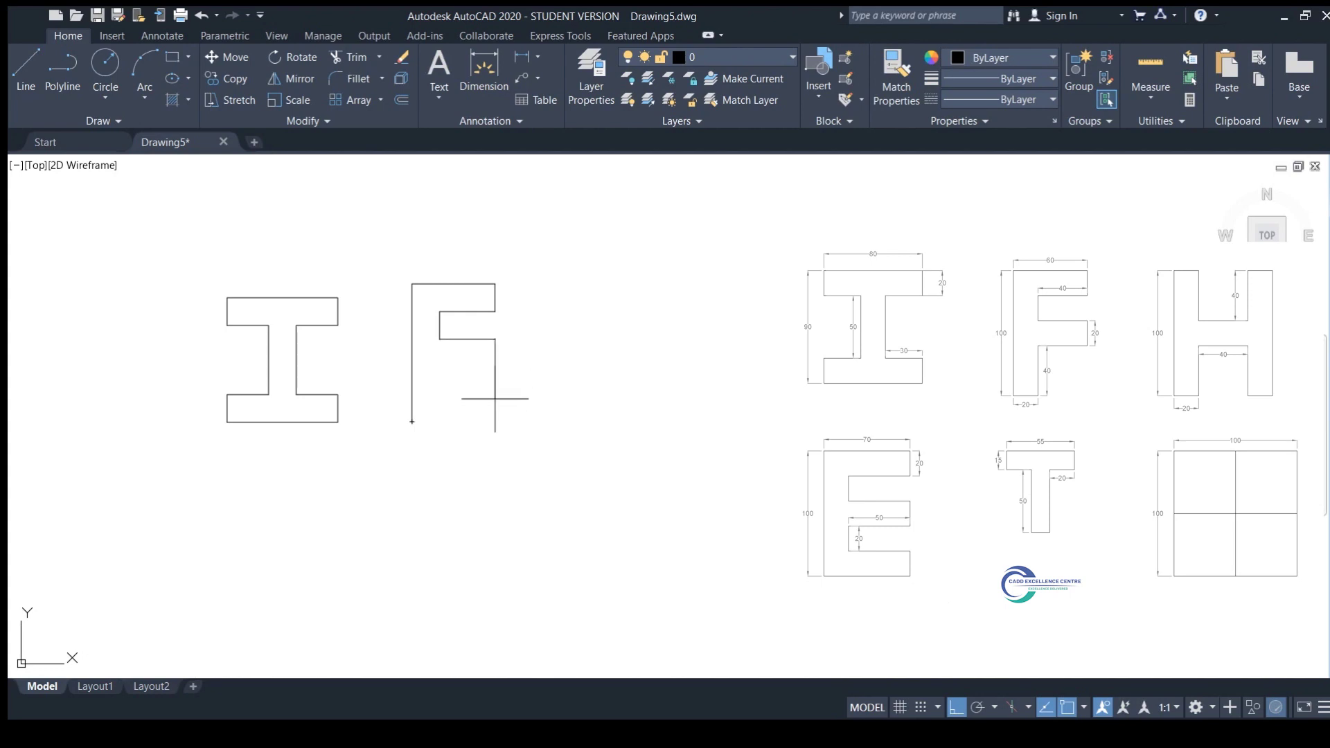
{"action": "type", "text": "20"}
{"action": "key", "text": "Return"}
{"action": "type", "text": "40"}
{"action": "key", "text": "Return"}
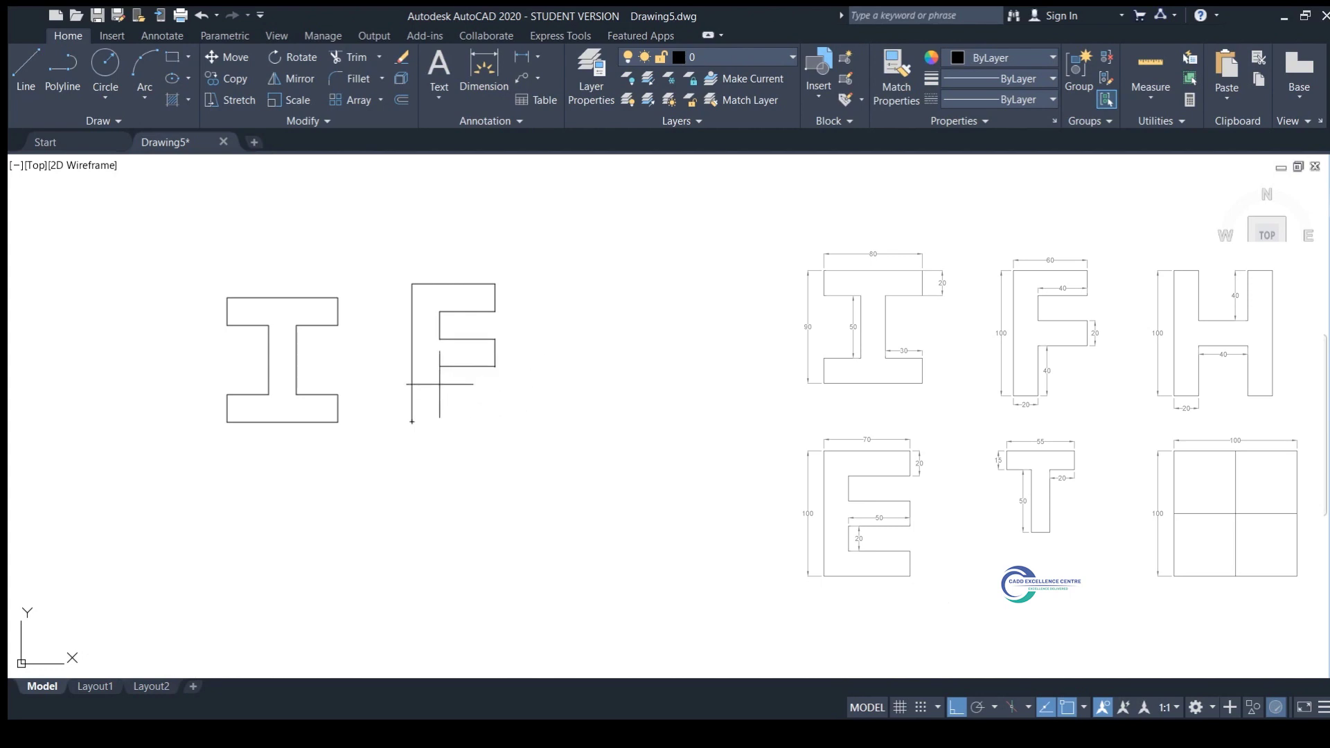
{"action": "left_click", "coordinate": [412, 422]}
Step: End the F and start the H with its 100-unit left edge, then 20, 40 and 40-unit segments
{"action": "key", "text": "Return"}
{"action": "middle_click_drag", "start_coordinate": [607, 405], "coordinate": [521, 411]}
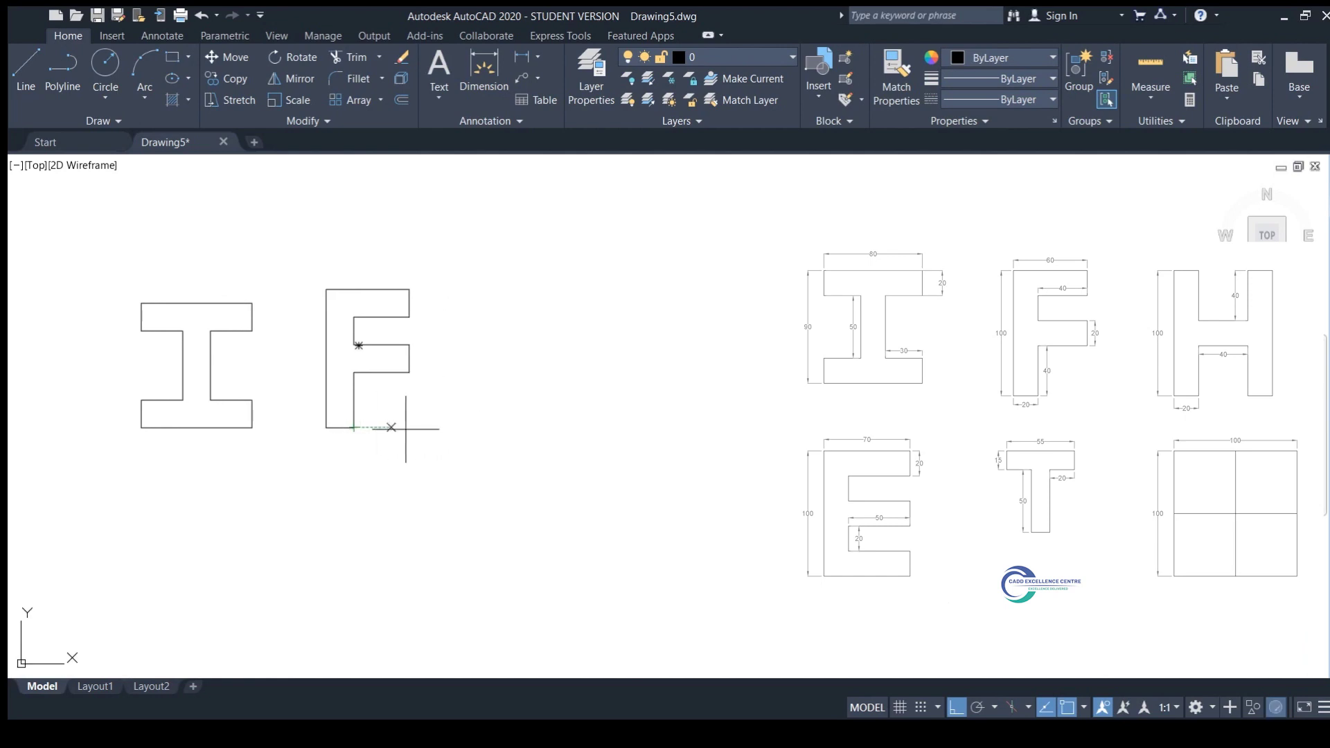
{"action": "left_click", "coordinate": [462, 427]}
{"action": "type", "text": "100"}
{"action": "key", "text": "Return"}
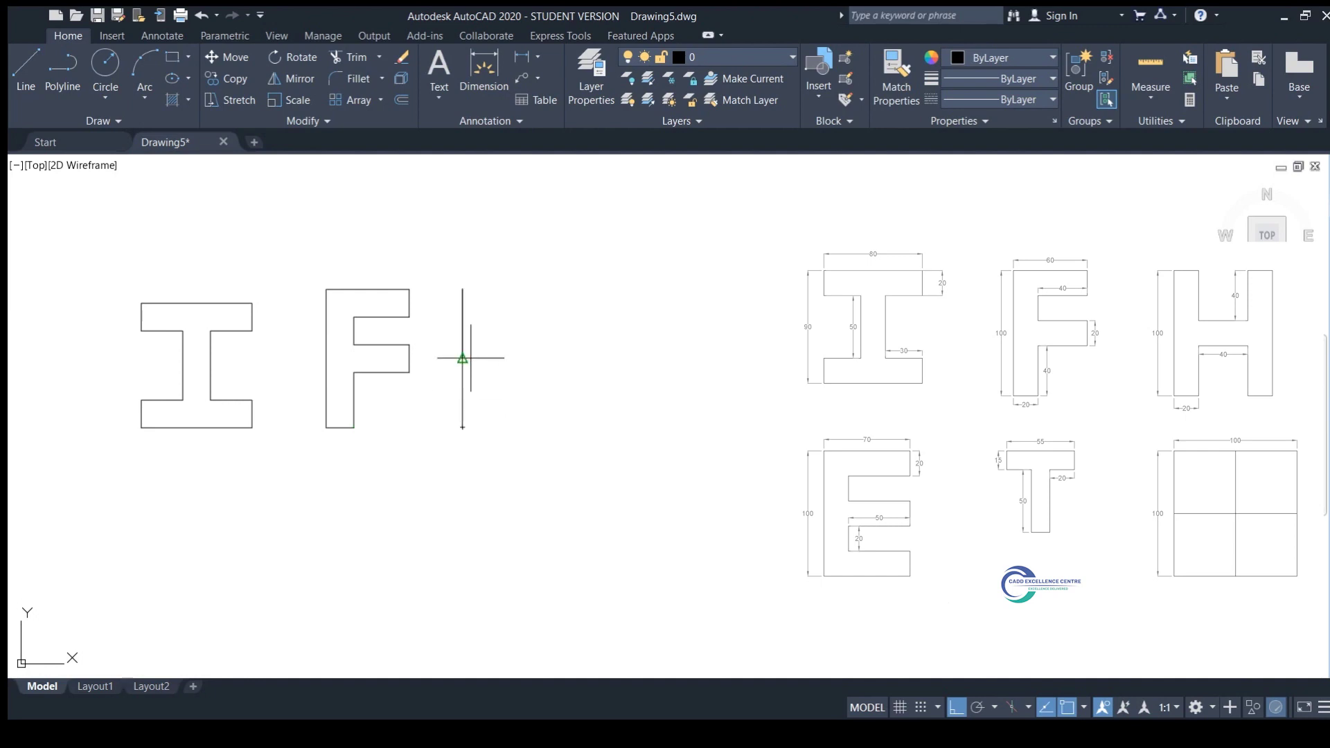
{"action": "type", "text": "20"}
{"action": "key", "text": "Return"}
{"action": "type", "text": "40"}
{"action": "key", "text": "Return"}
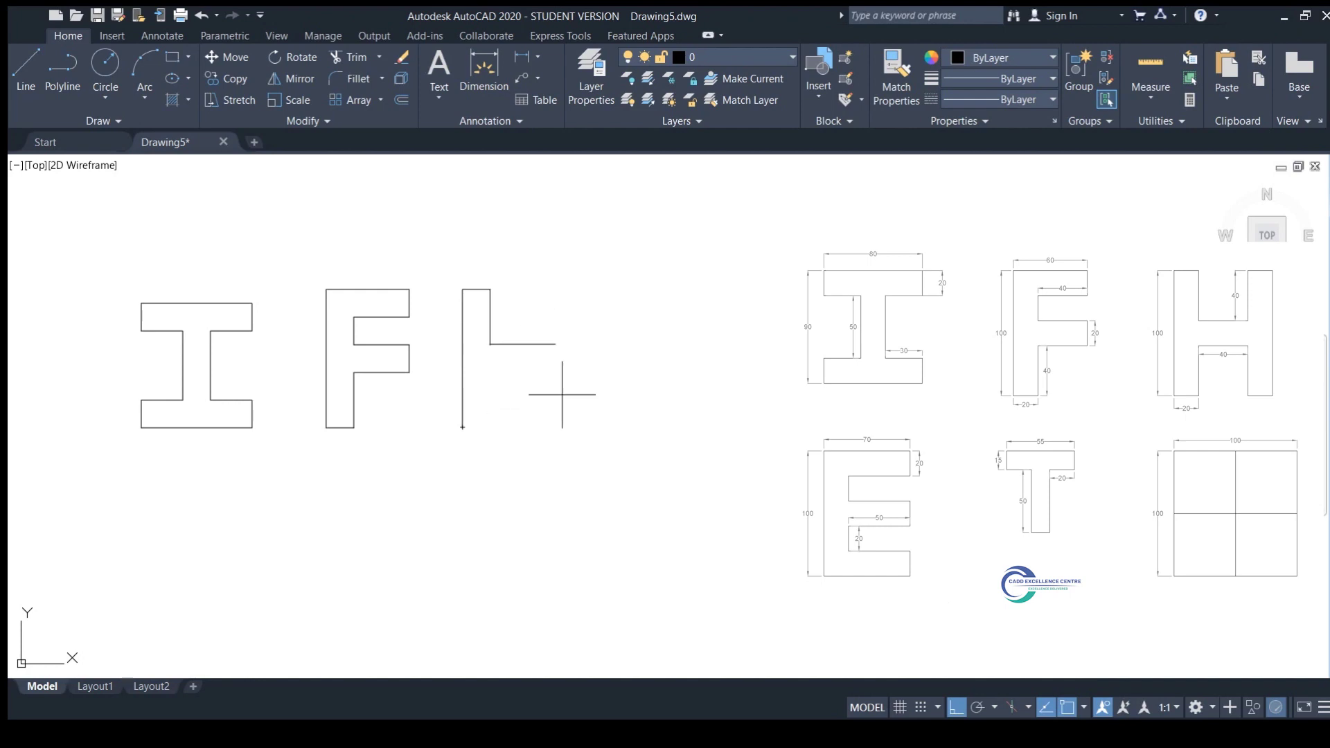
{"action": "type", "text": "40"}
{"action": "key", "text": "Return"}
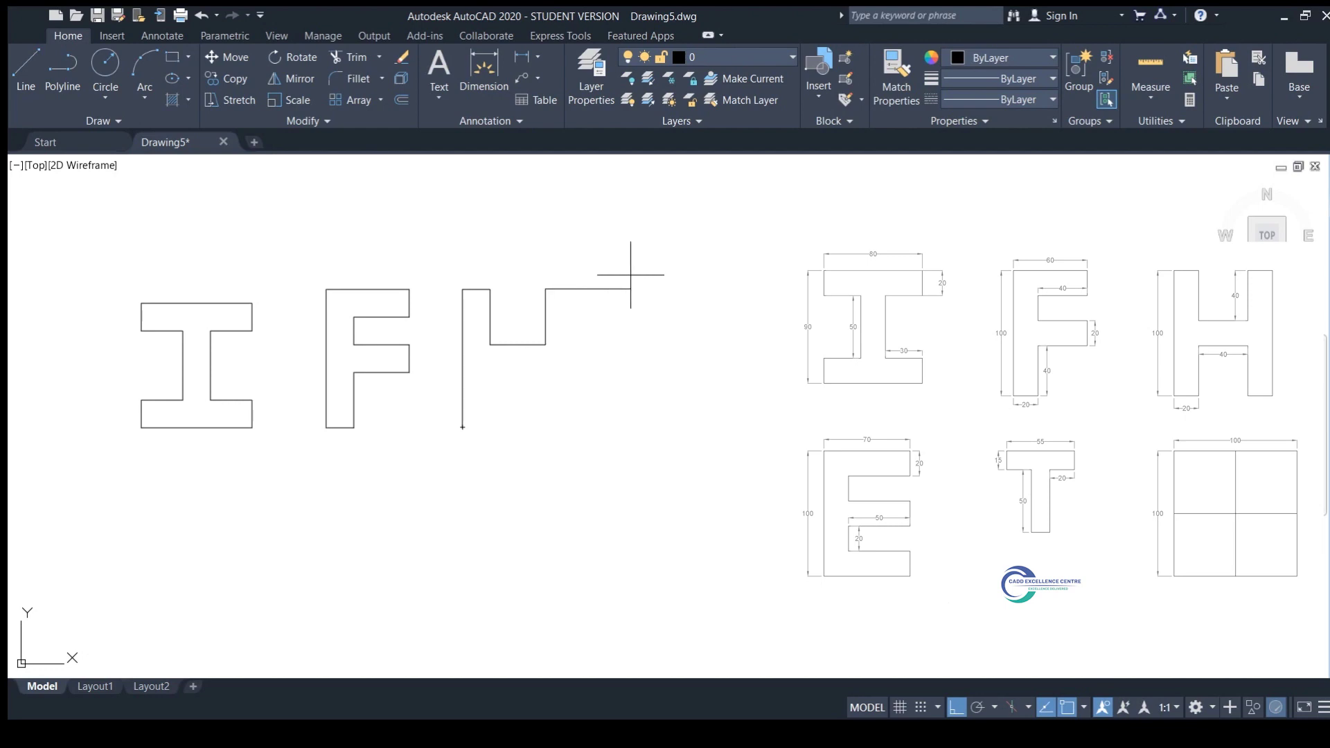
Step: Complete the H with 20, 100, 40, 40 and 40-unit segments, closing at the start point
{"action": "type", "text": "20"}
{"action": "key", "text": "Return"}
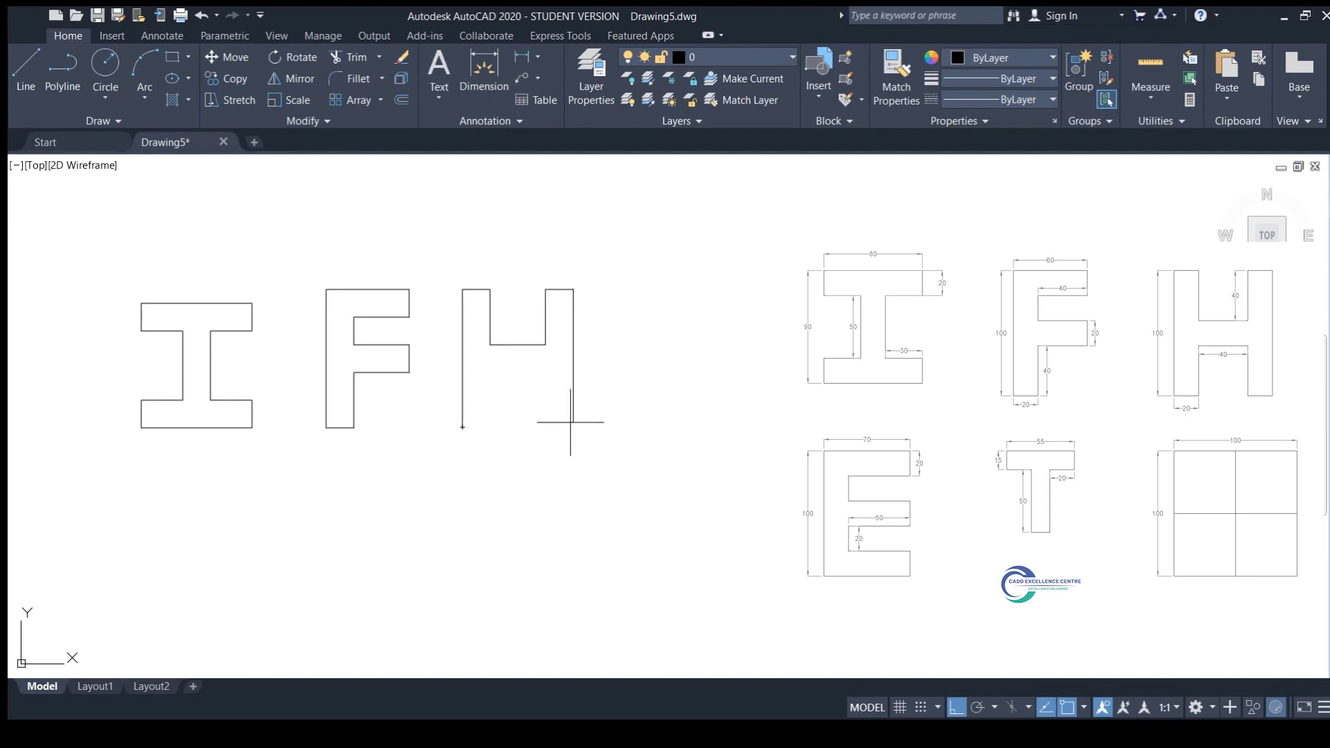
{"action": "type", "text": "100"}
{"action": "key", "text": "Return"}
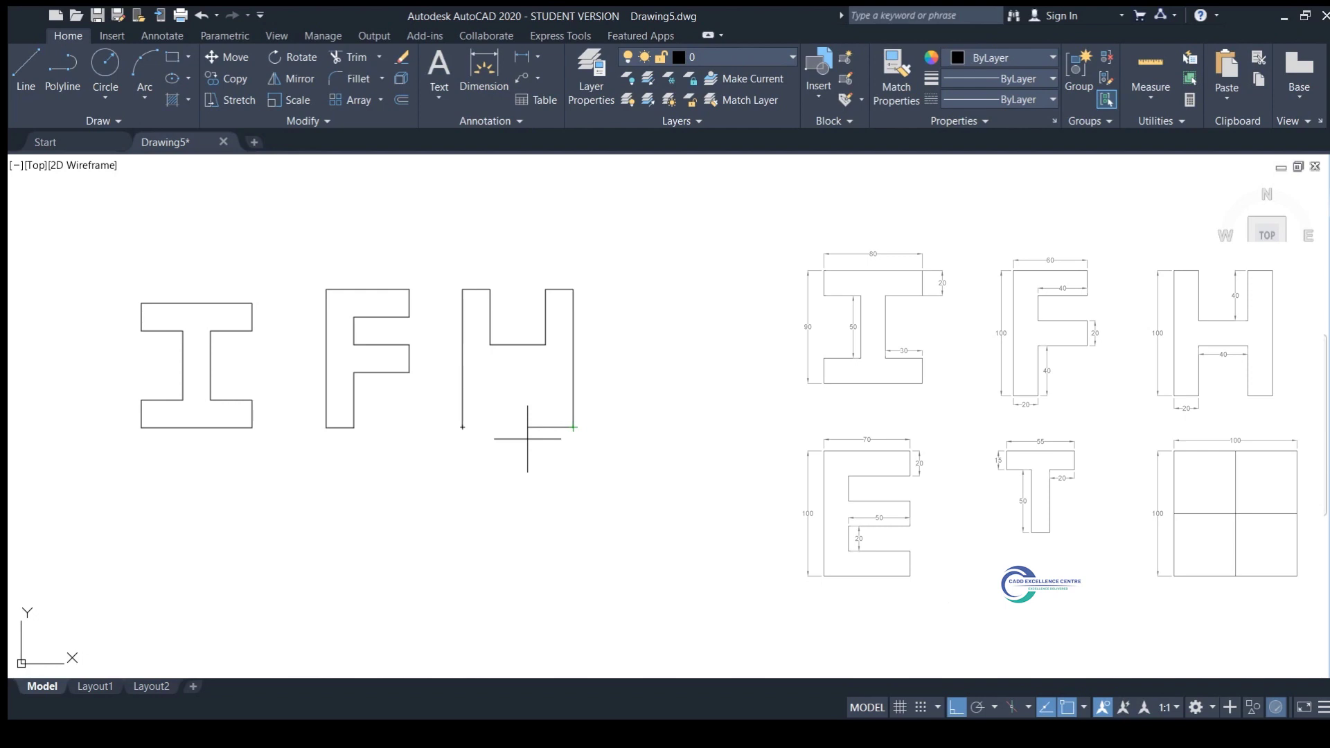
{"action": "type", "text": "40"}
{"action": "key", "text": "Return"}
{"action": "type", "text": "40"}
{"action": "key", "text": "Return"}
{"action": "type", "text": "40"}
{"action": "key", "text": "Return"}
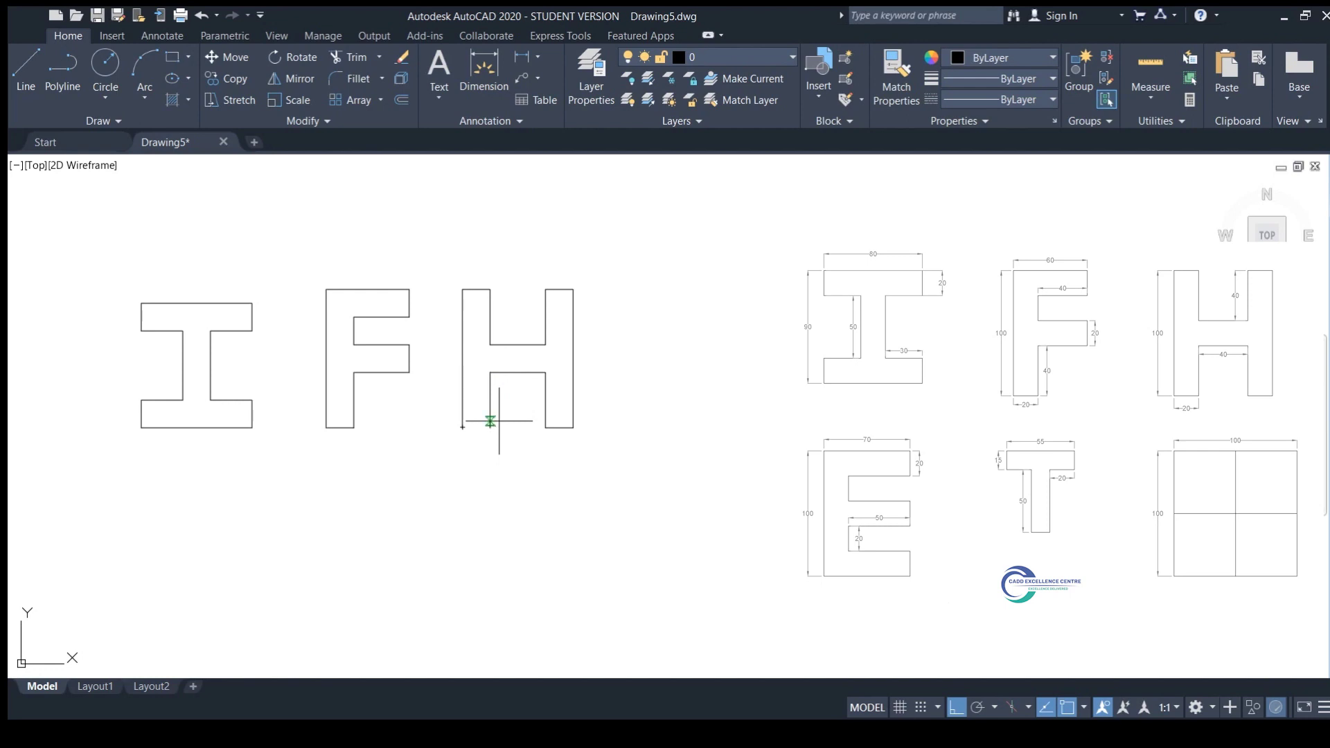
{"action": "left_click", "coordinate": [463, 427]}
{"action": "key", "text": "Return"}
Step: Begin a new line below the I and draw the E's left side
{"action": "scroll", "coordinate": [615, 367], "scroll_direction": "down", "scroll_amount": 2}
{"action": "middle_click_drag", "start_coordinate": [614, 374], "coordinate": [607, 329]}
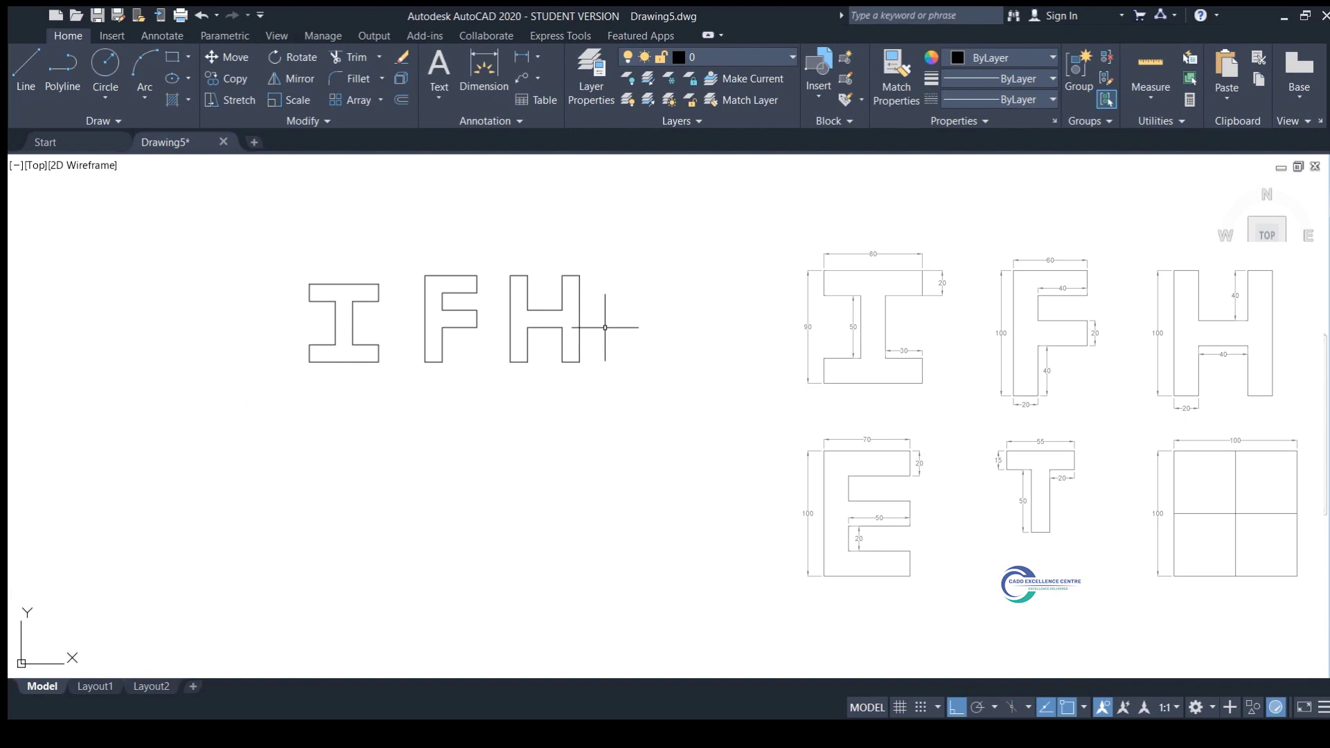
{"action": "key", "text": "space"}
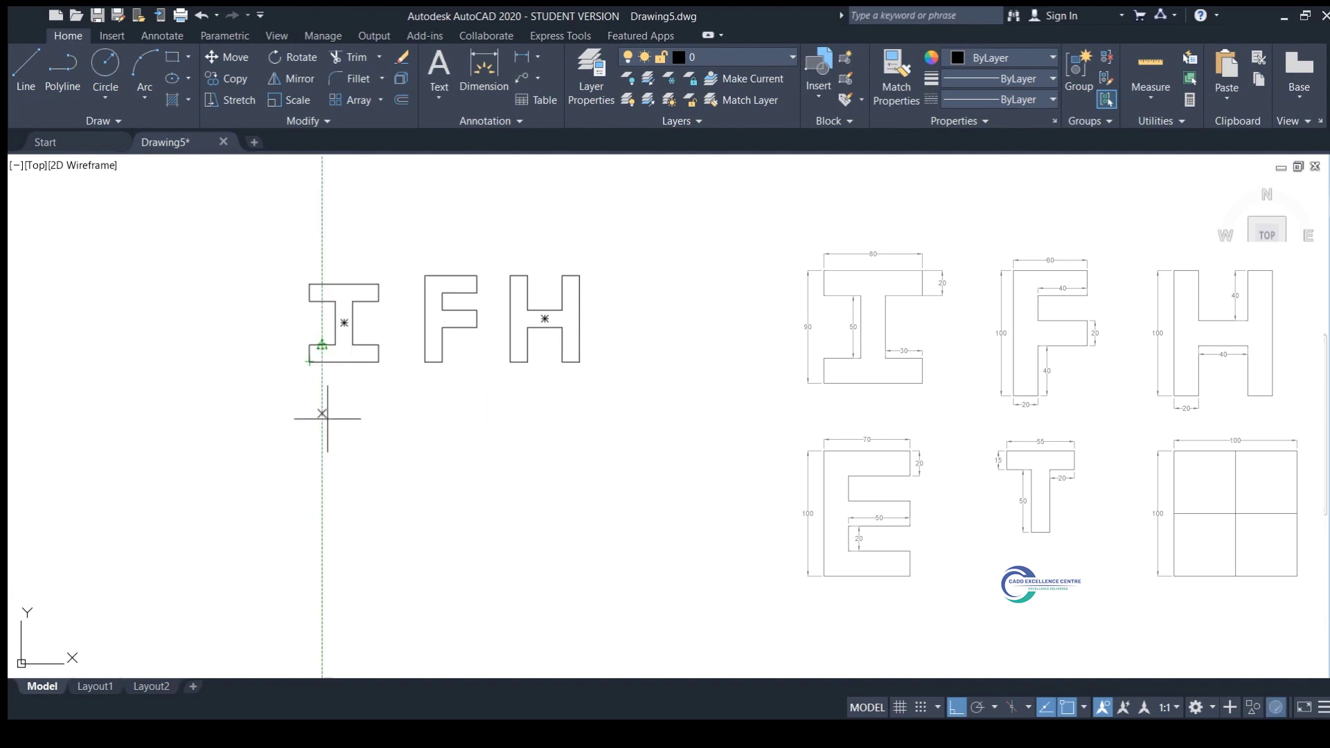
{"action": "left_click", "coordinate": [322, 497]}
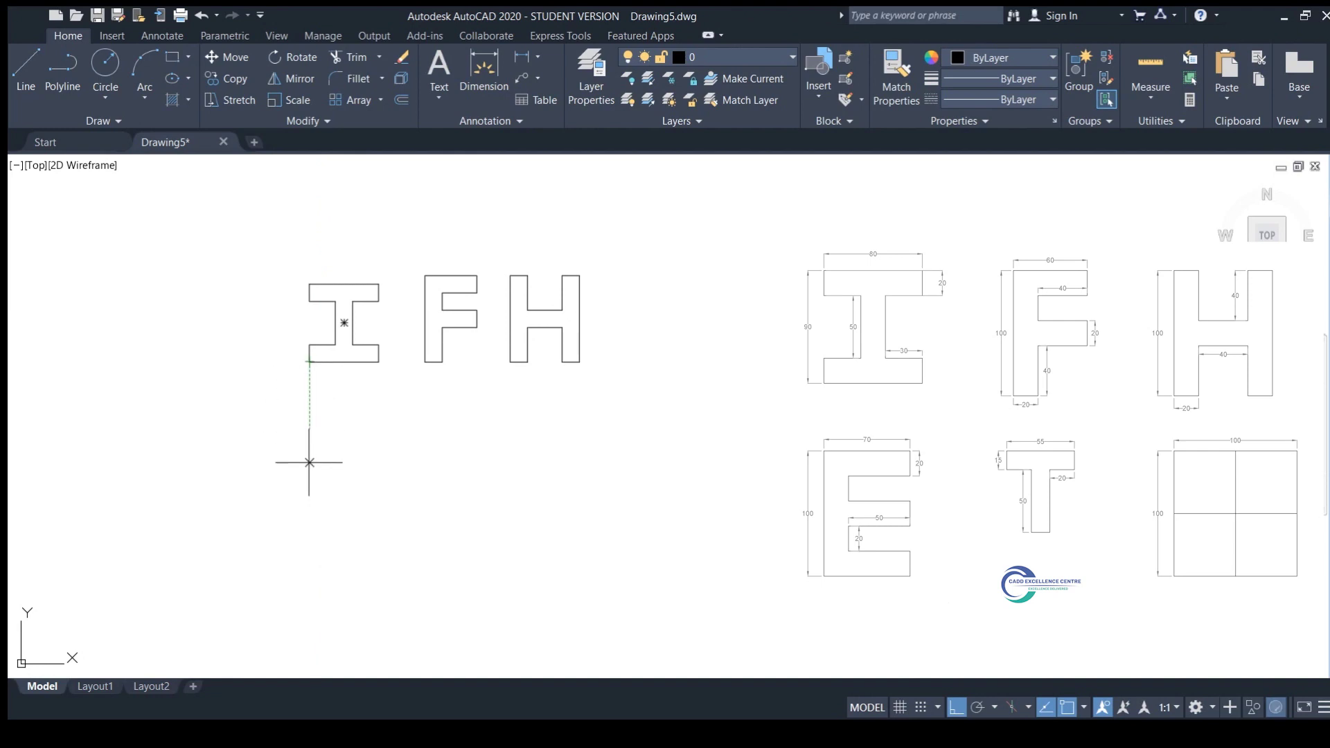
{"action": "left_click", "coordinate": [310, 495]}
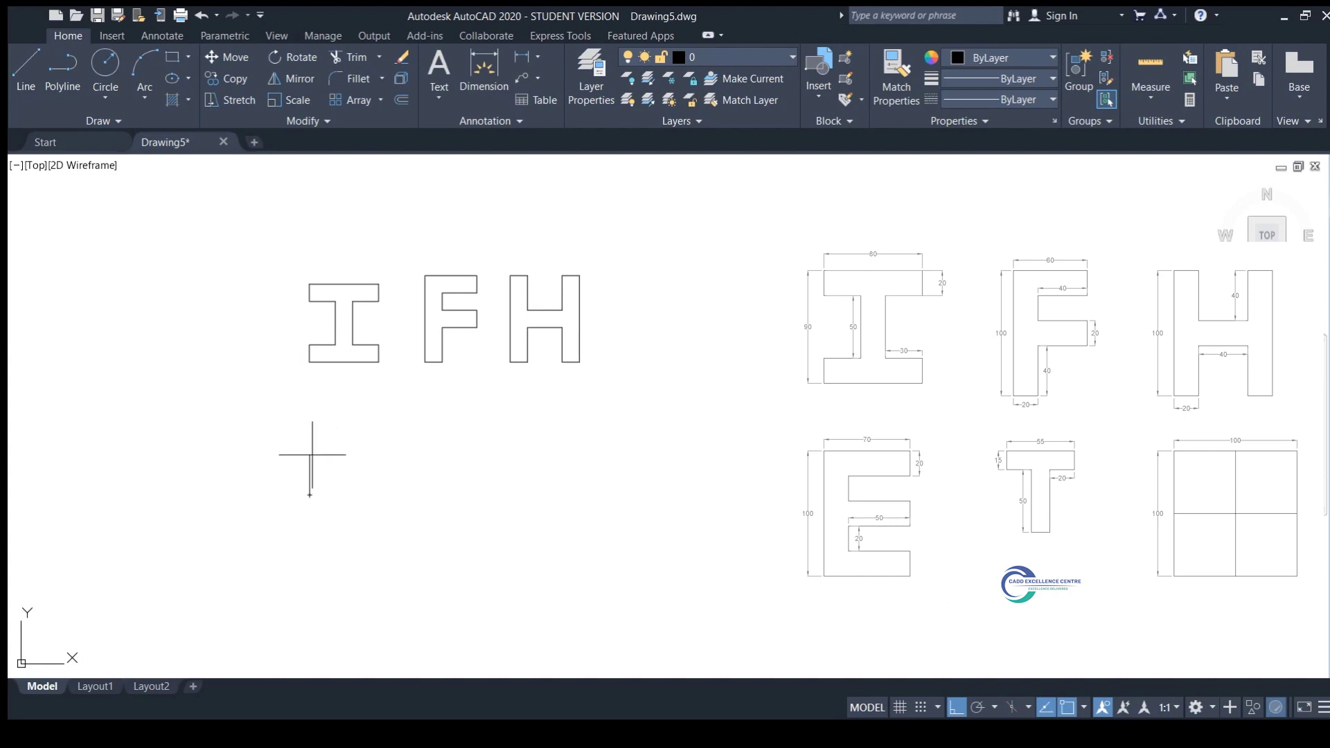
{"action": "left_click", "coordinate": [310, 407]}
{"action": "scroll", "coordinate": [340, 435], "scroll_direction": "up", "scroll_amount": 2}
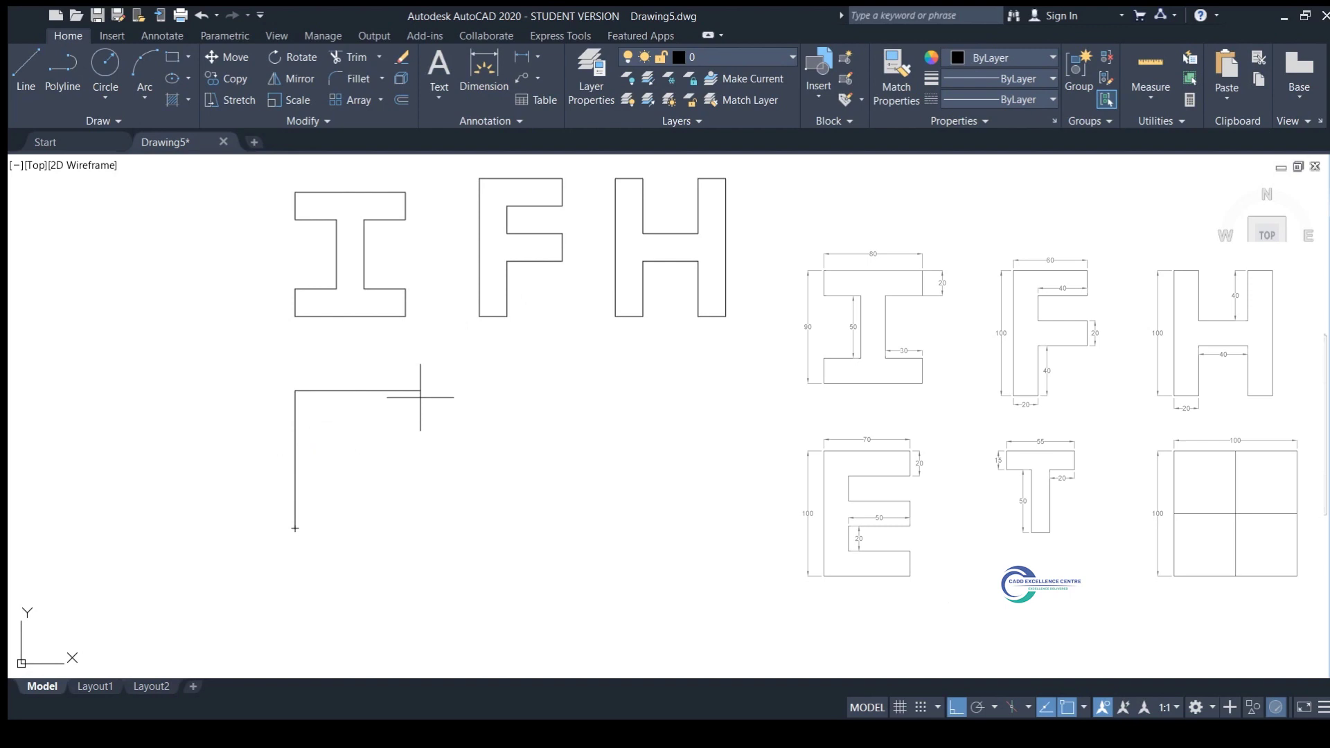
Step: Trace the E's 70-unit top bar and the 50-unit middle bar with its 20-unit steps
{"action": "type", "text": "70"}
{"action": "key", "text": "Return"}
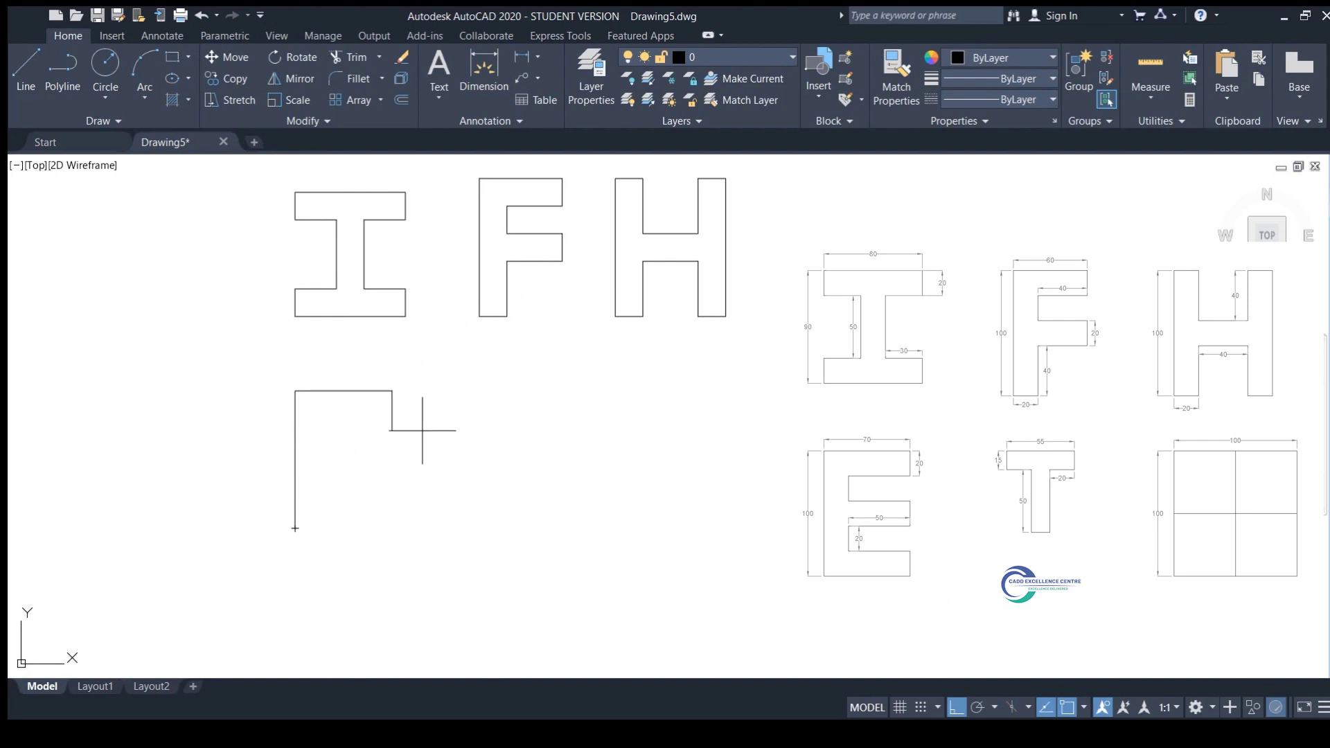
{"action": "type", "text": "70"}
{"action": "key", "text": "Return"}
{"action": "type", "text": "50"}
{"action": "key", "text": "Return"}
{"action": "type", "text": "20"}
{"action": "key", "text": "Return"}
{"action": "type", "text": "50"}
{"action": "key", "text": "Return"}
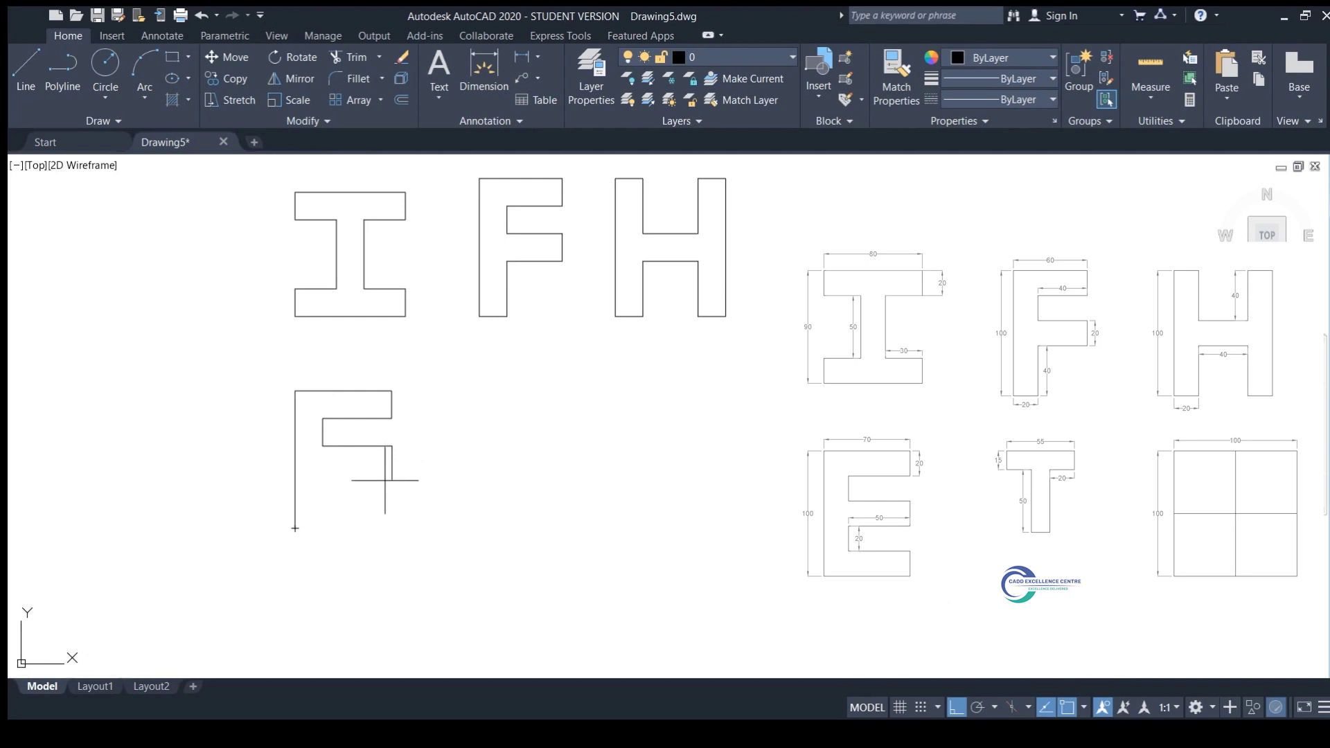
{"action": "type", "text": "20"}
{"action": "key", "text": "Return"}
Step: Draw the middle bar's underside, then the 50-unit bottom bar 20 units thick
{"action": "left_click", "coordinate": [322, 474]}
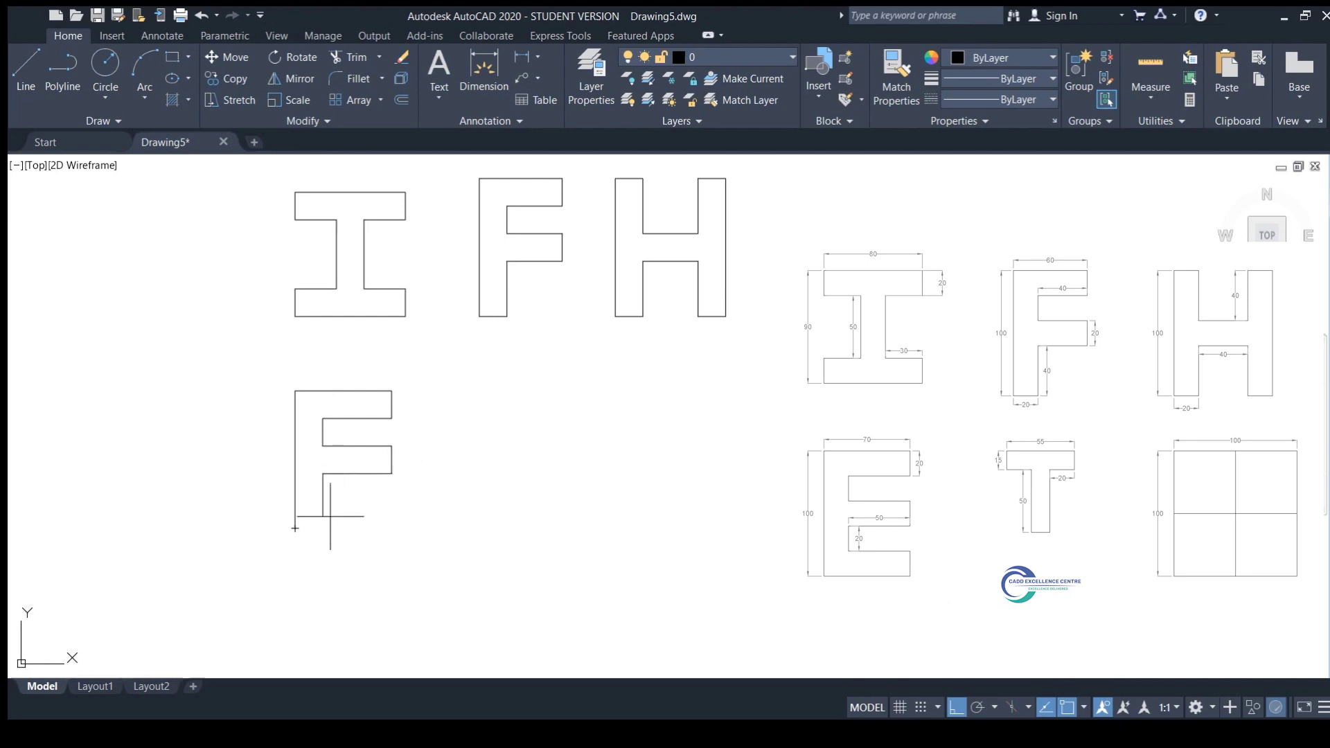
{"action": "type", "text": "20"}
{"action": "key", "text": "Return"}
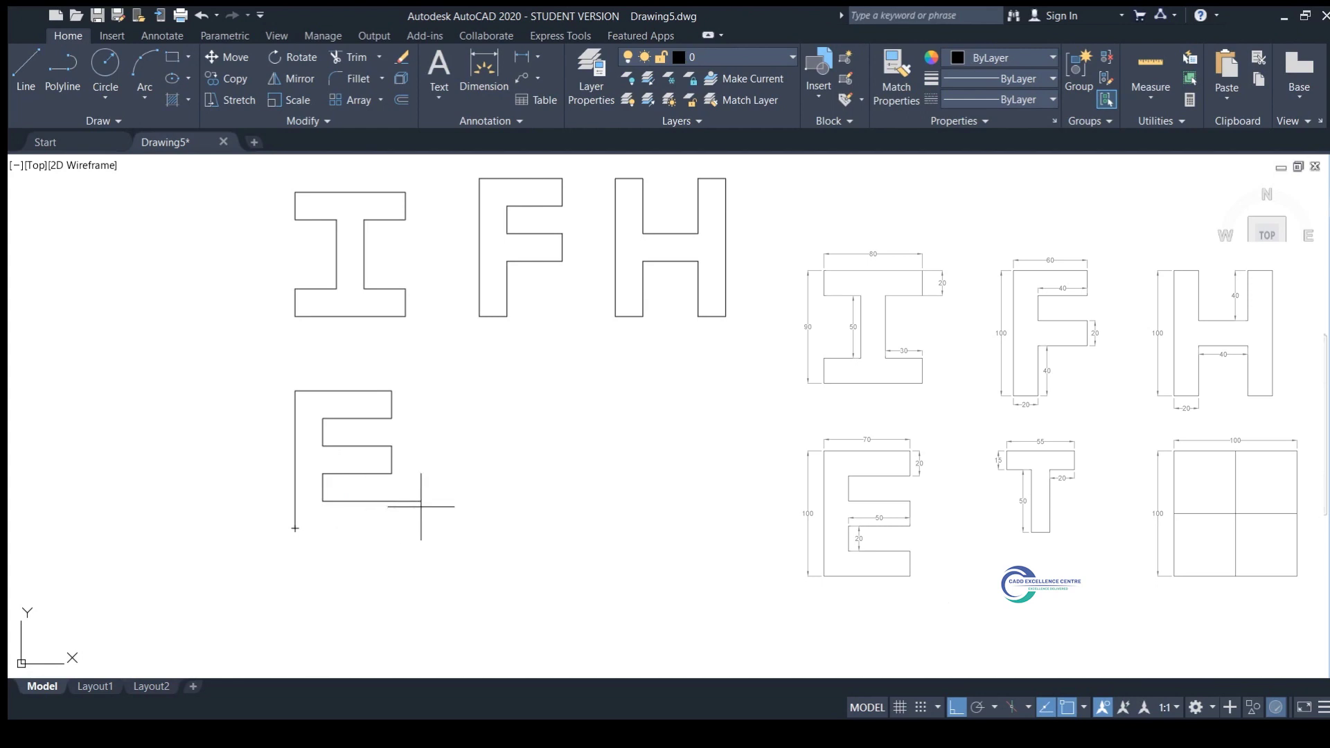
{"action": "type", "text": "50"}
{"action": "key", "text": "Return"}
{"action": "type", "text": "20"}
{"action": "key", "text": "Return"}
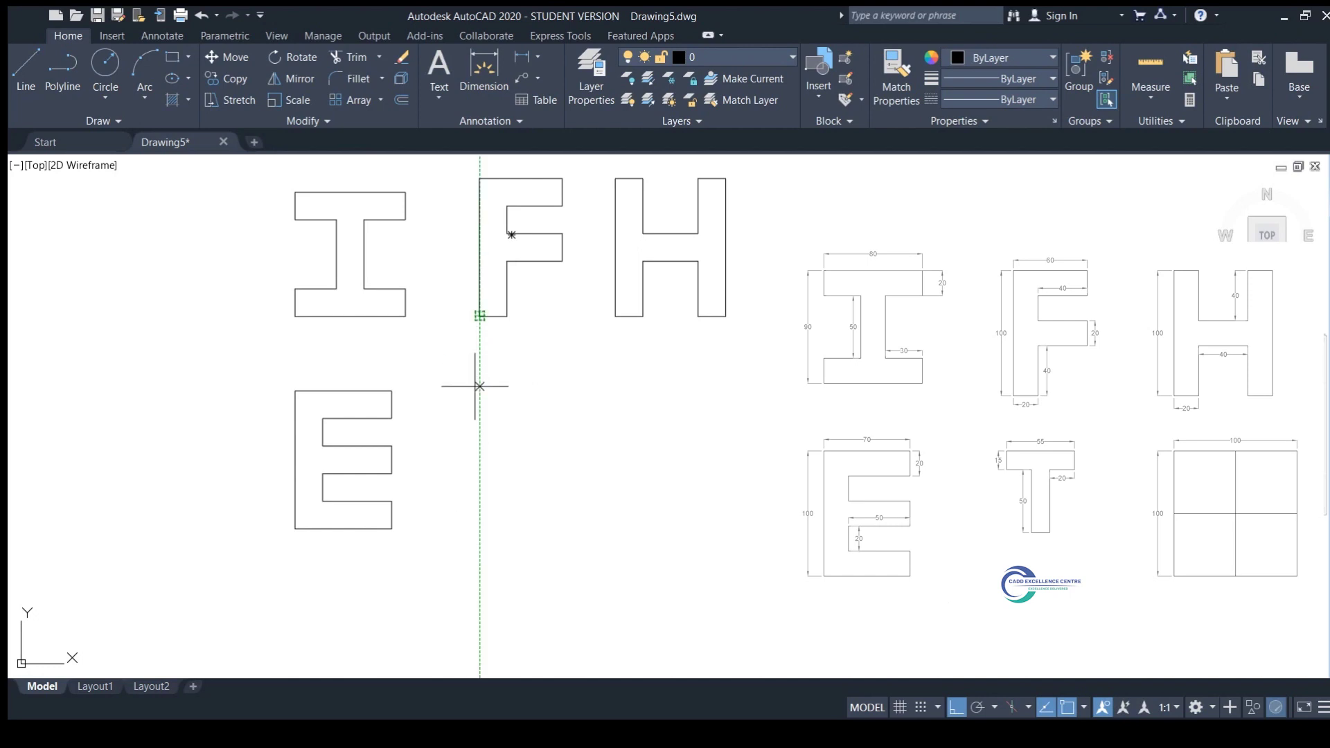
Step: Draw the T's top edge to the right of the E
{"action": "left_click", "coordinate": [478, 388]}
{"action": "left_click", "coordinate": [560, 388]}
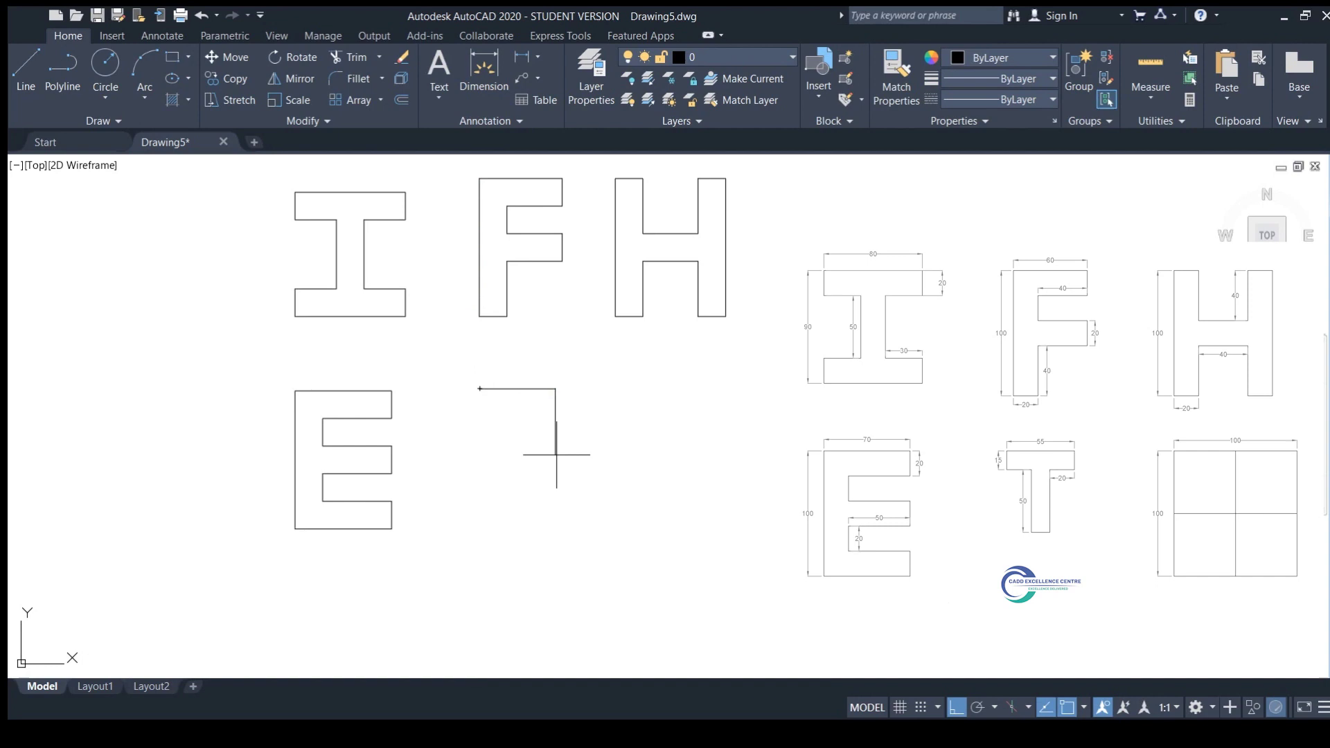
{"action": "key", "text": "Return"}
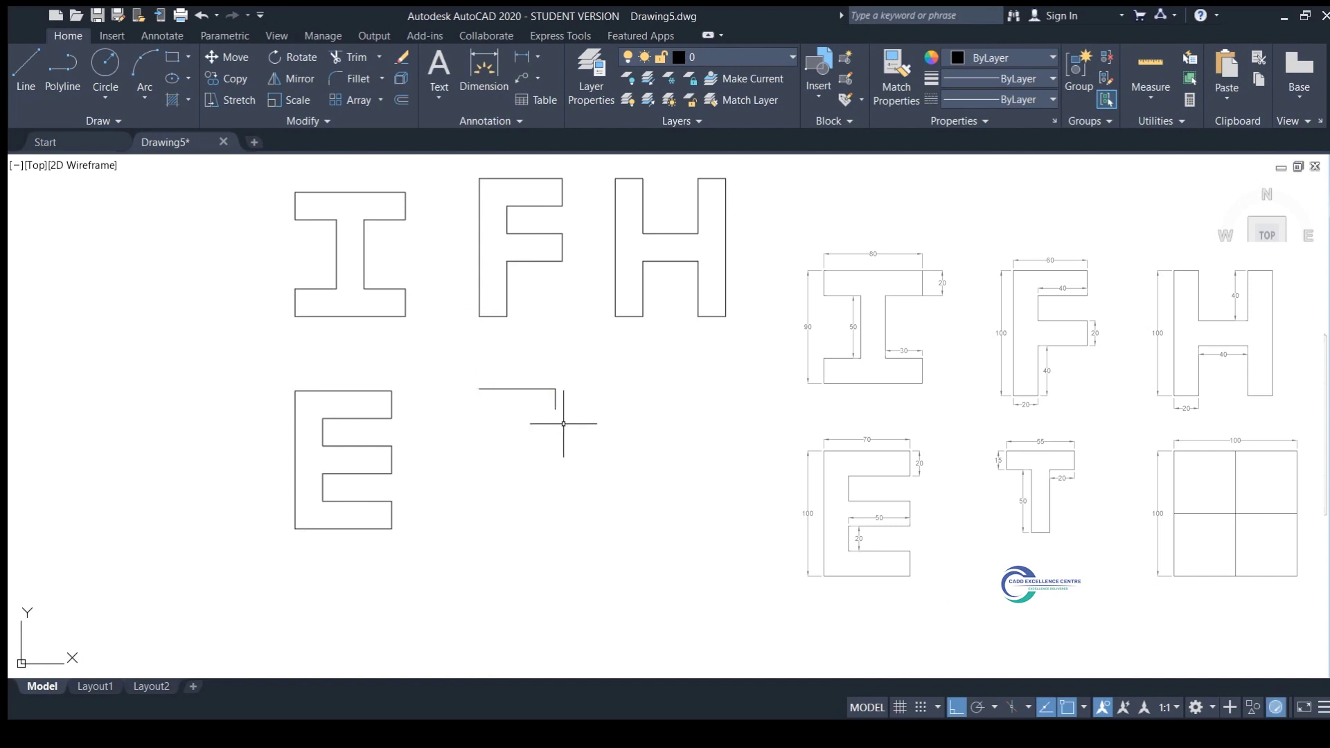
{"action": "key", "text": "Return"}
Step: Trace the T's arm undersides and stem, closing back at the starting corner
{"action": "left_click", "coordinate": [555, 409]}
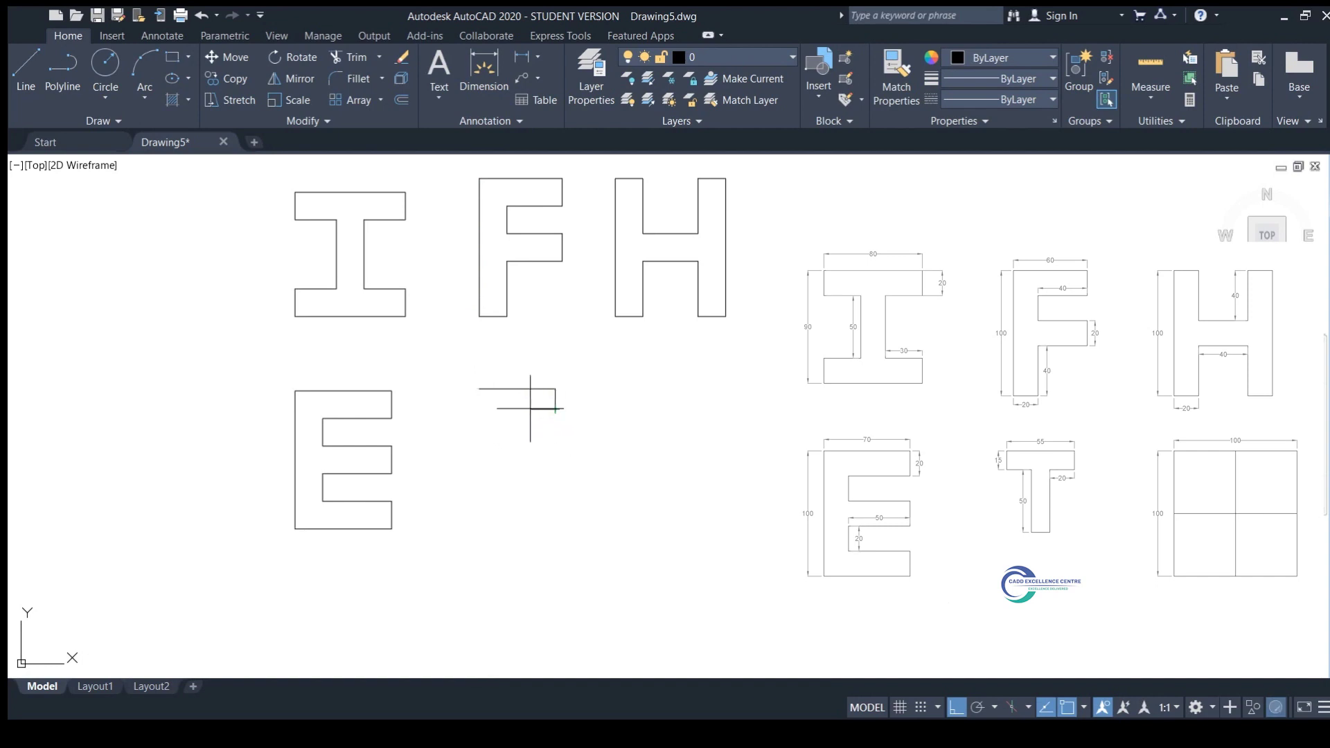
{"action": "left_click", "coordinate": [527, 409]}
{"action": "left_click", "coordinate": [527, 479]}
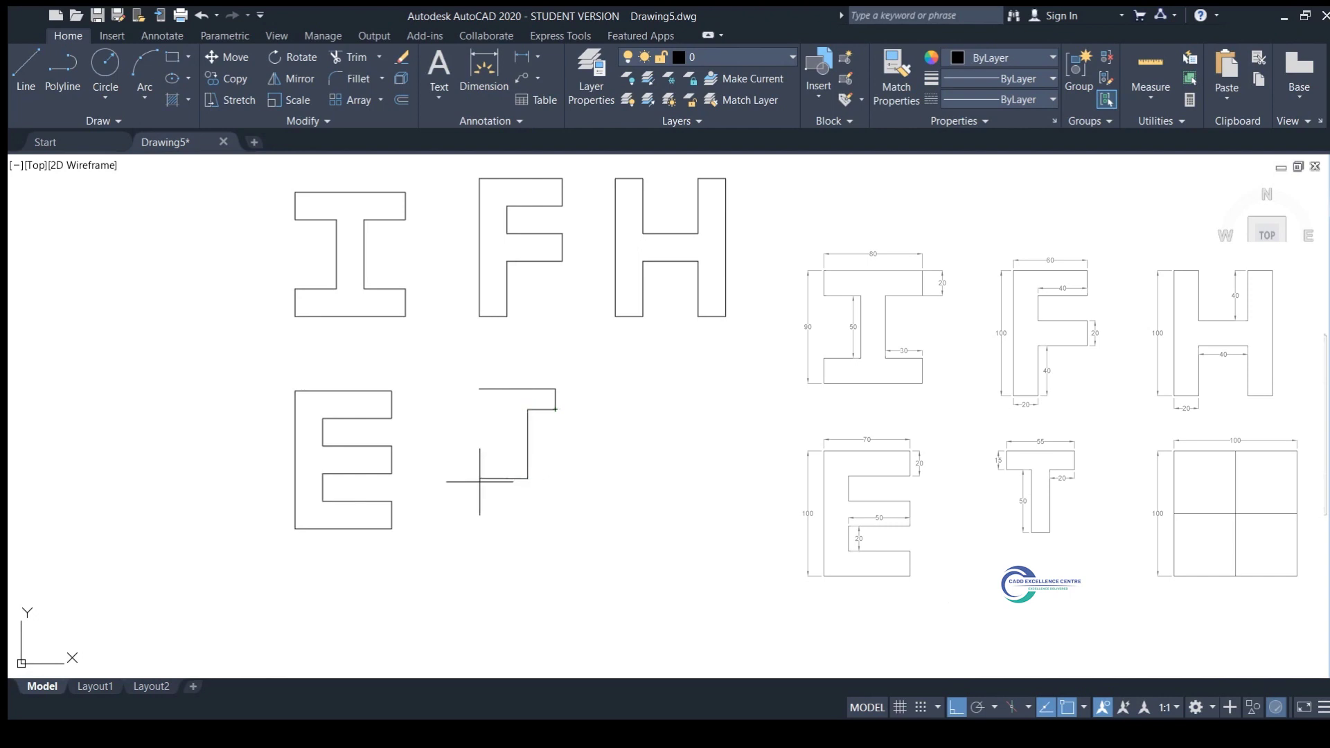
{"action": "left_click", "coordinate": [507, 478]}
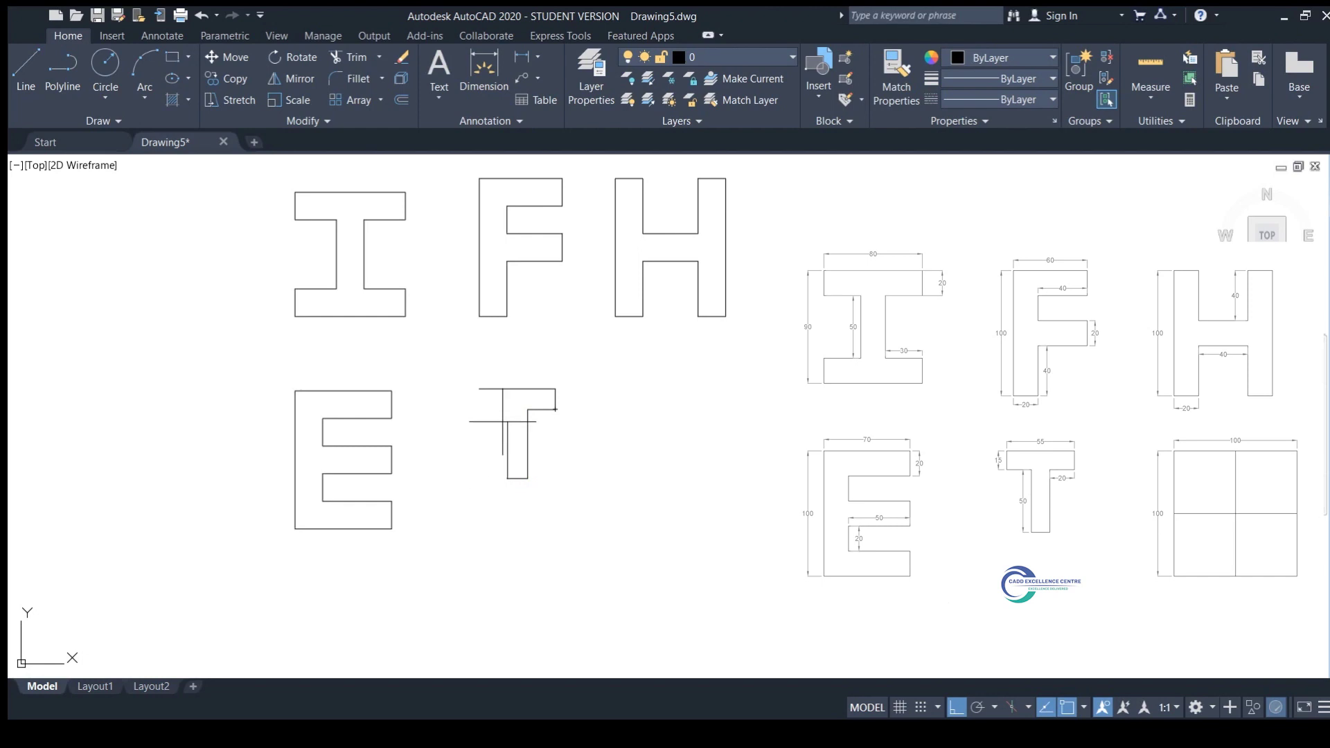
{"action": "left_click", "coordinate": [507, 408]}
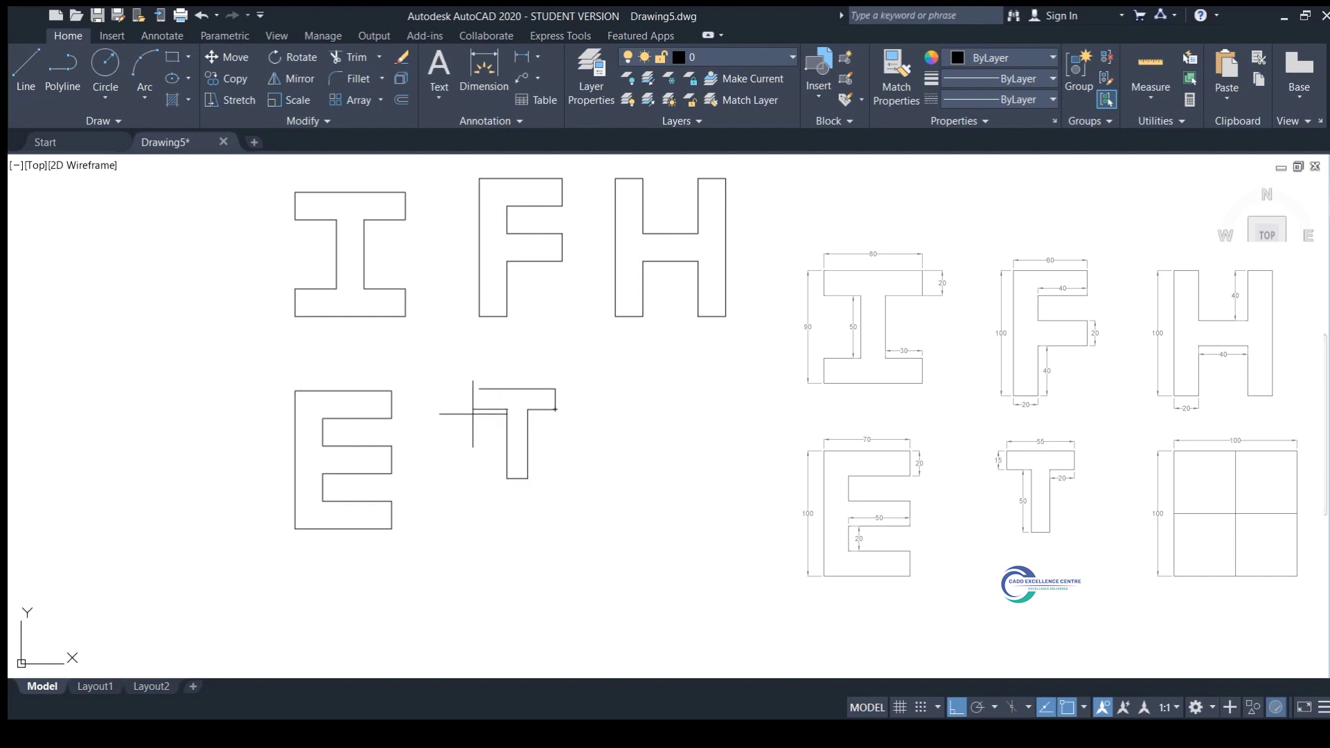
{"action": "left_click", "coordinate": [480, 408]}
{"action": "left_click", "coordinate": [479, 390]}
{"action": "middle_click_drag", "start_coordinate": [656, 432], "coordinate": [490, 431]}
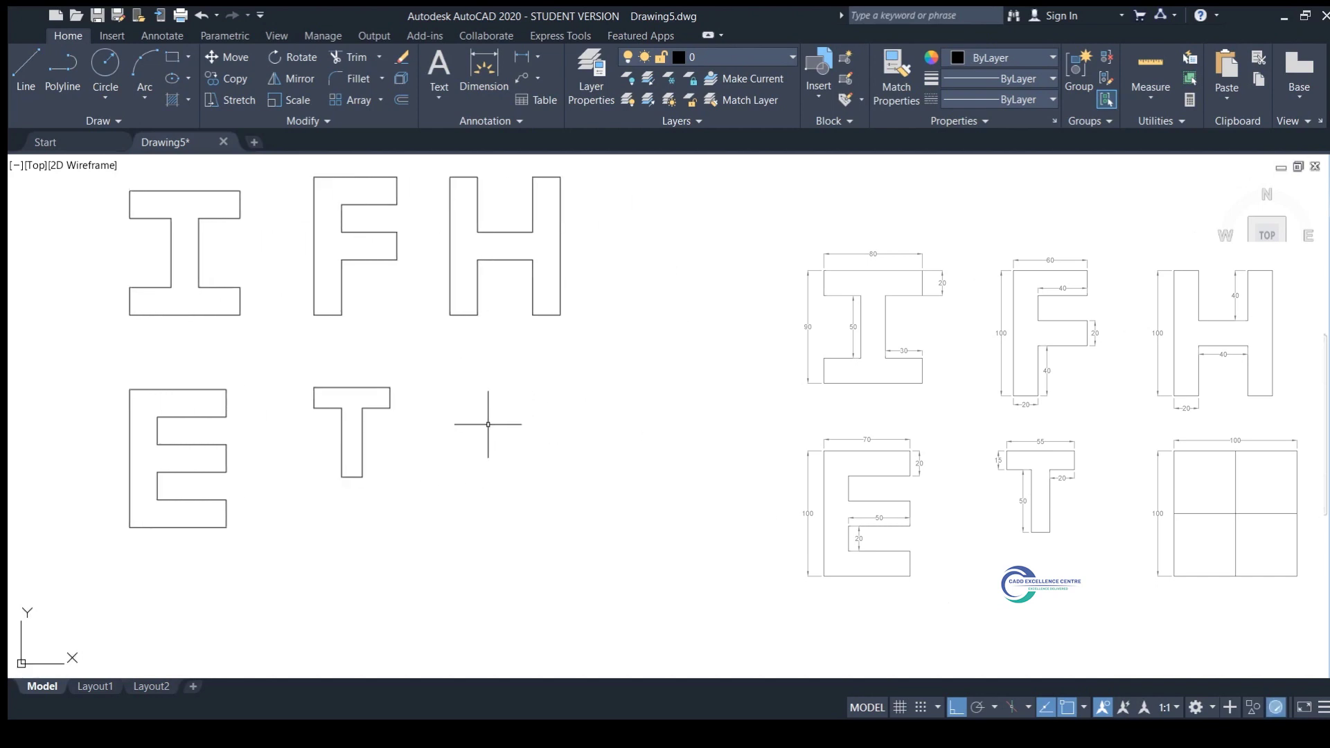
Step: Draw a square beside the T with line segments
{"action": "left_click", "coordinate": [448, 386]}
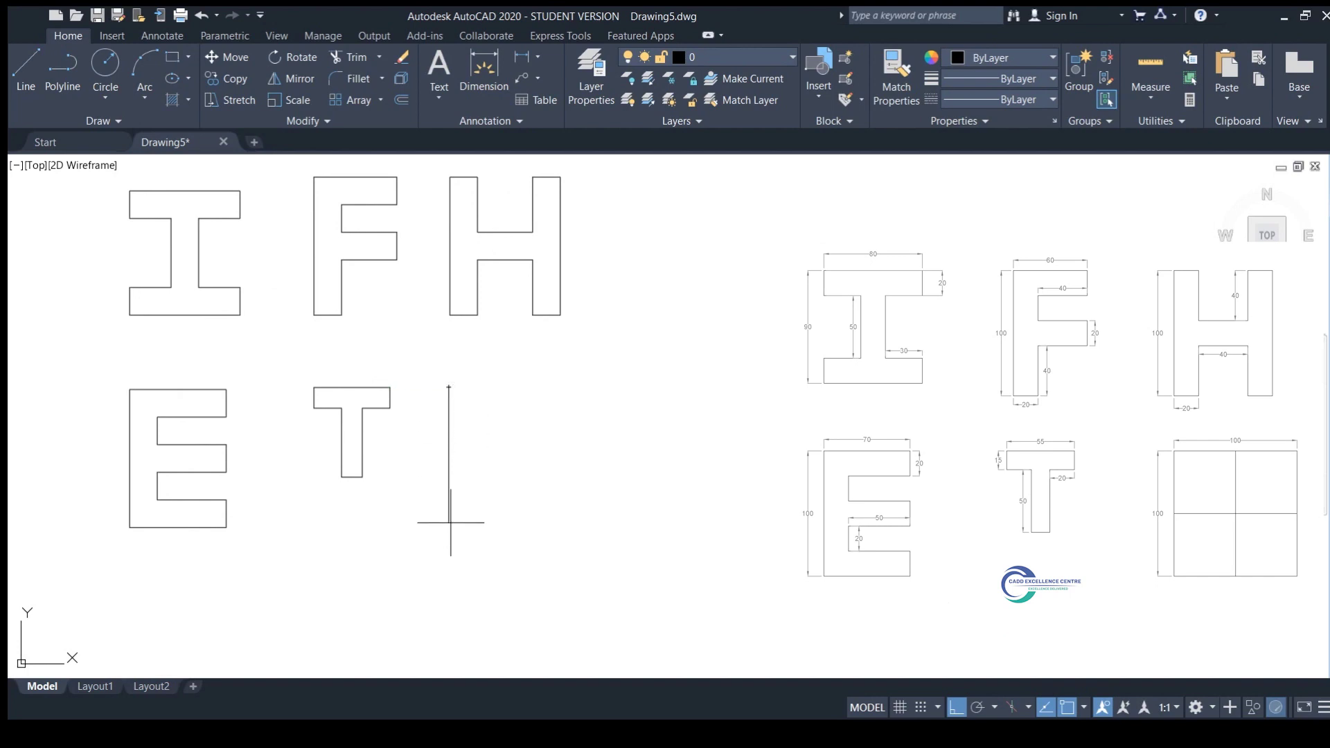
{"action": "left_click", "coordinate": [449, 526]}
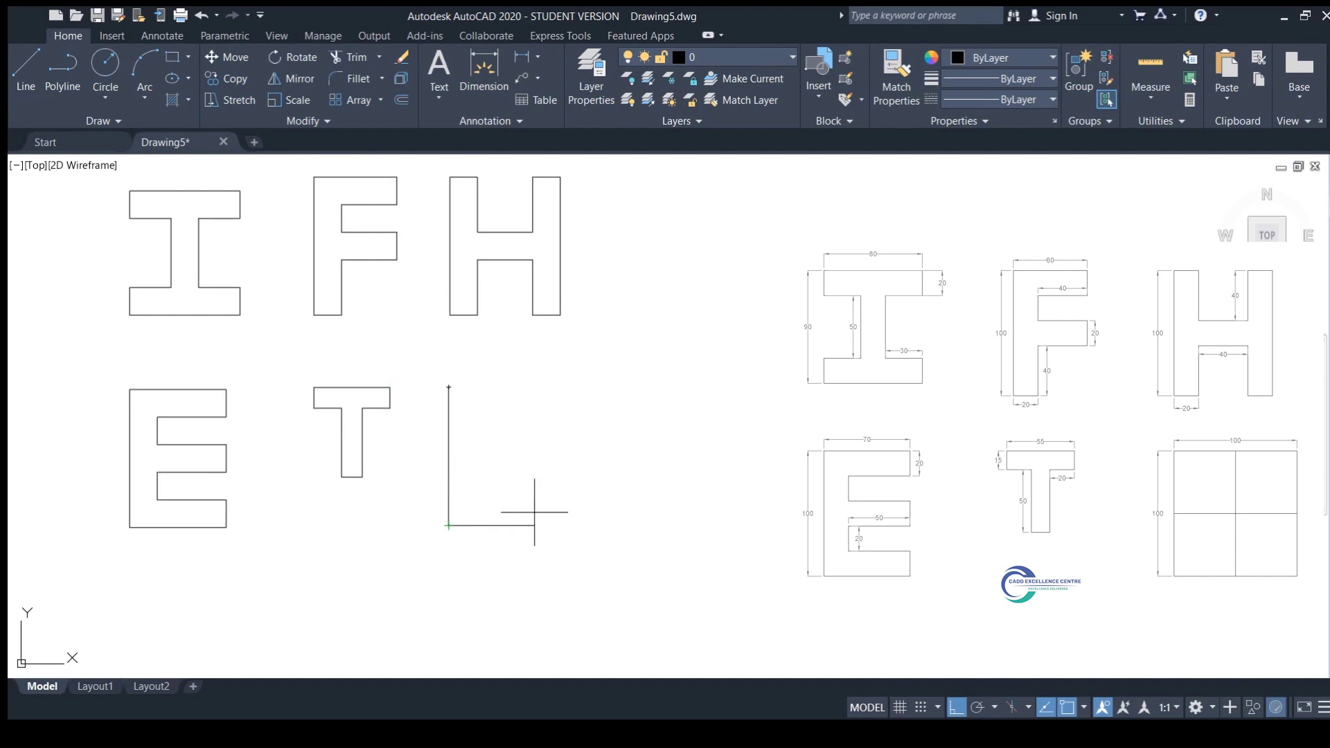
{"action": "key", "text": "Return"}
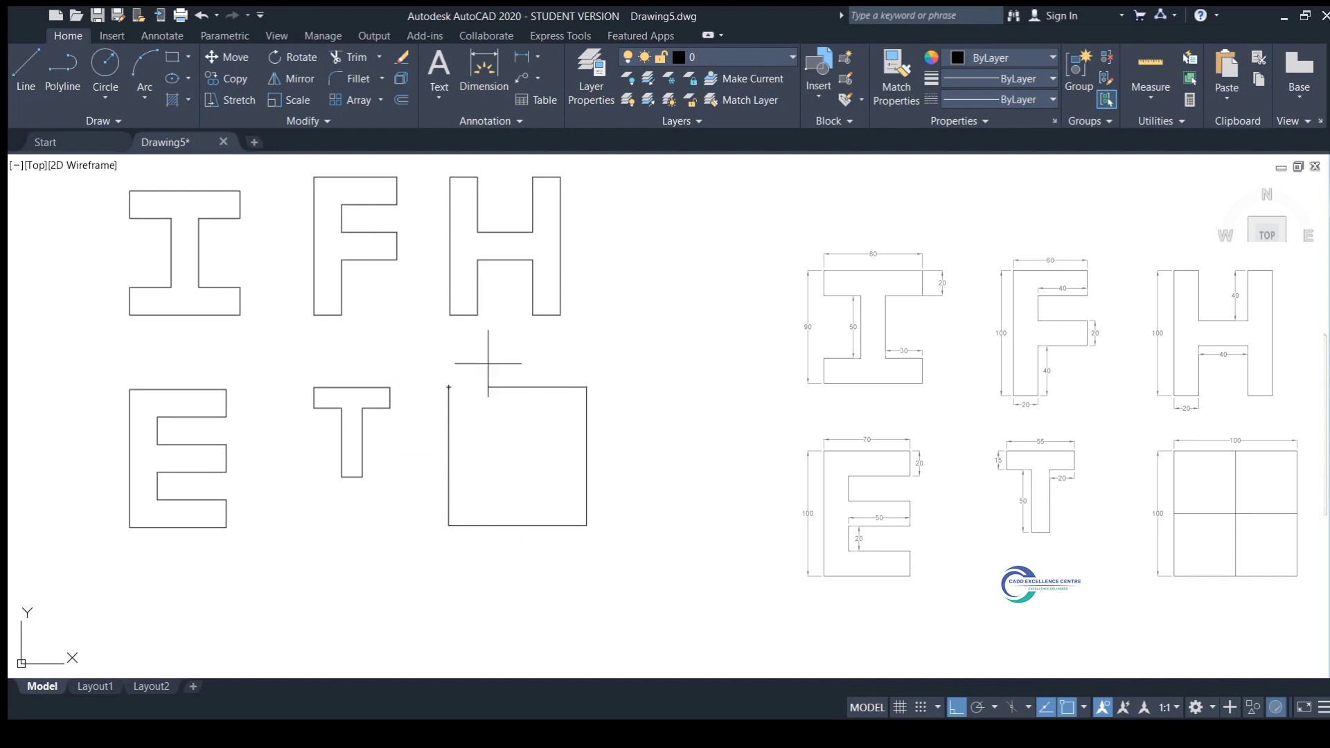
{"action": "left_click", "coordinate": [459, 389]}
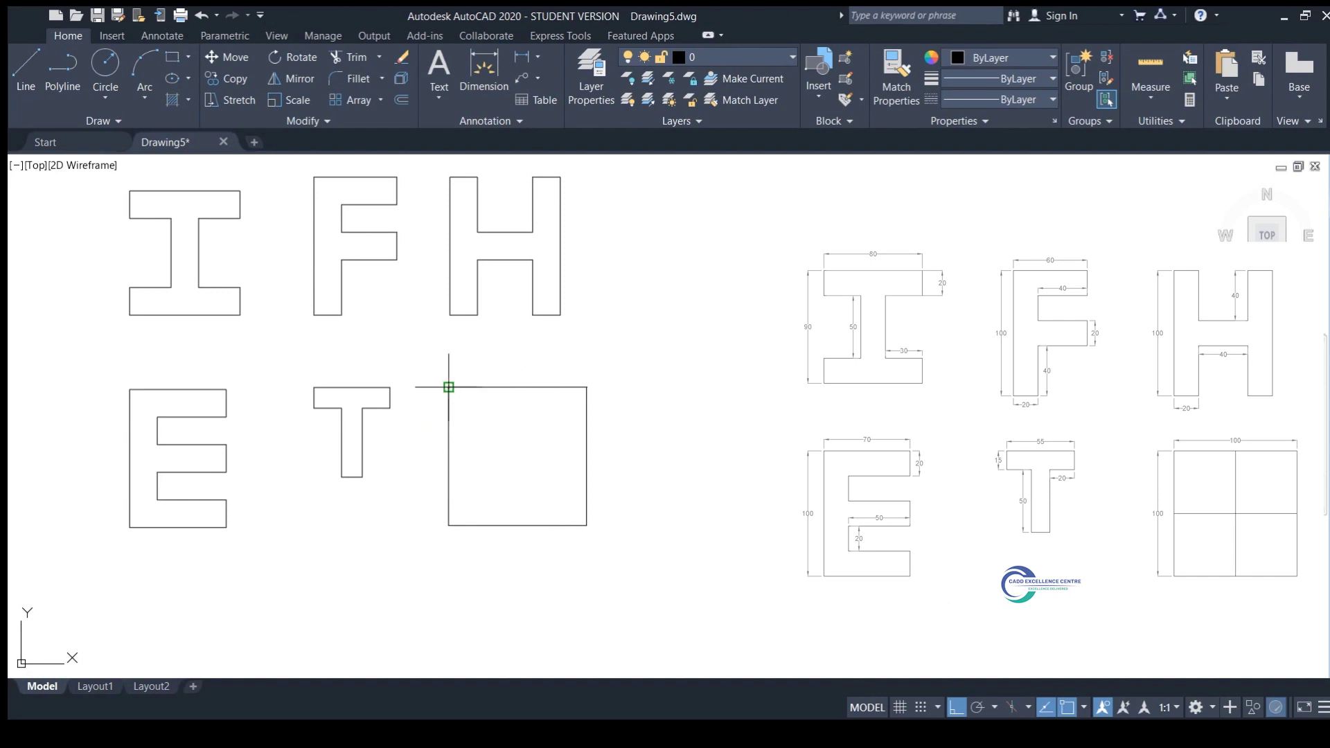
Step: Add vertical and horizontal dividers through the square's edge midpoints
{"action": "left_click", "coordinate": [518, 387]}
{"action": "left_click", "coordinate": [518, 526]}
{"action": "key", "text": "Return"}
{"action": "key", "text": "Return"}
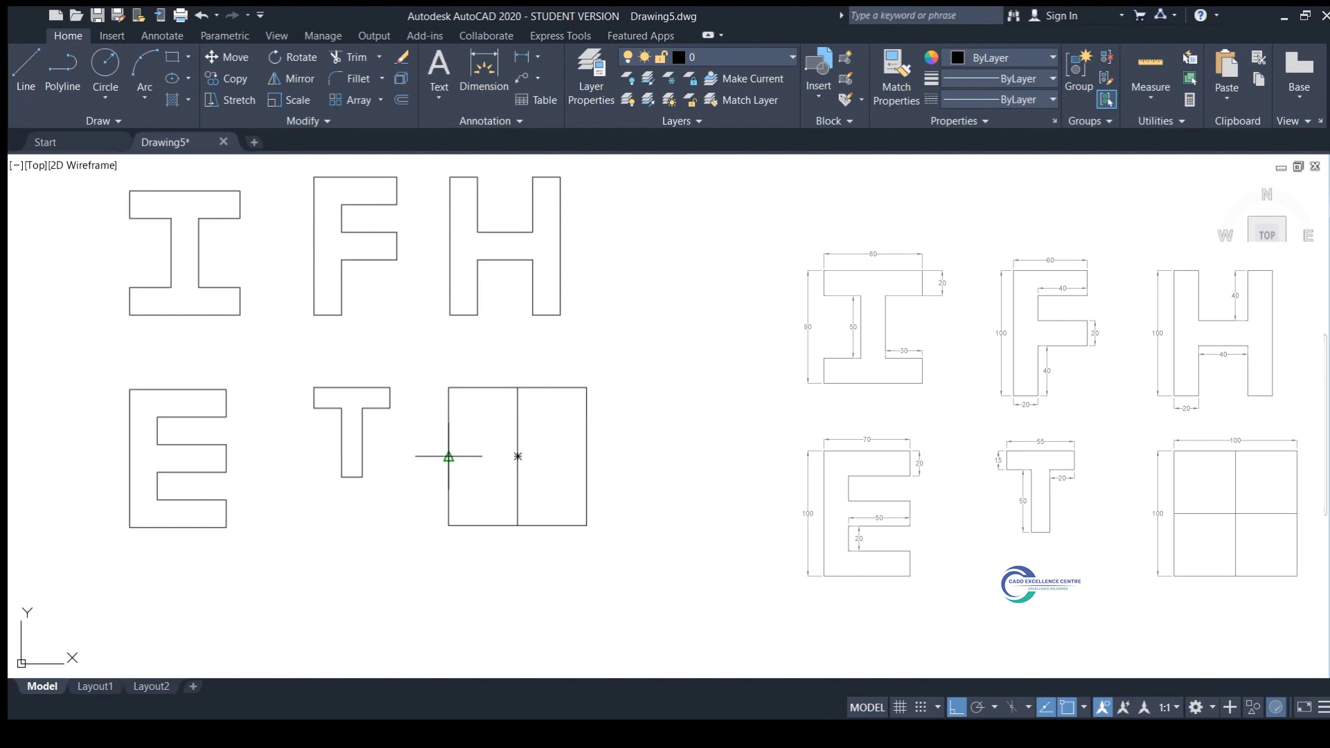
{"action": "left_click", "coordinate": [587, 457]}
{"action": "scroll", "coordinate": [602, 439], "scroll_direction": "down", "scroll_amount": 2}
{"action": "scroll", "coordinate": [603, 439], "scroll_direction": "down", "scroll_amount": 1}
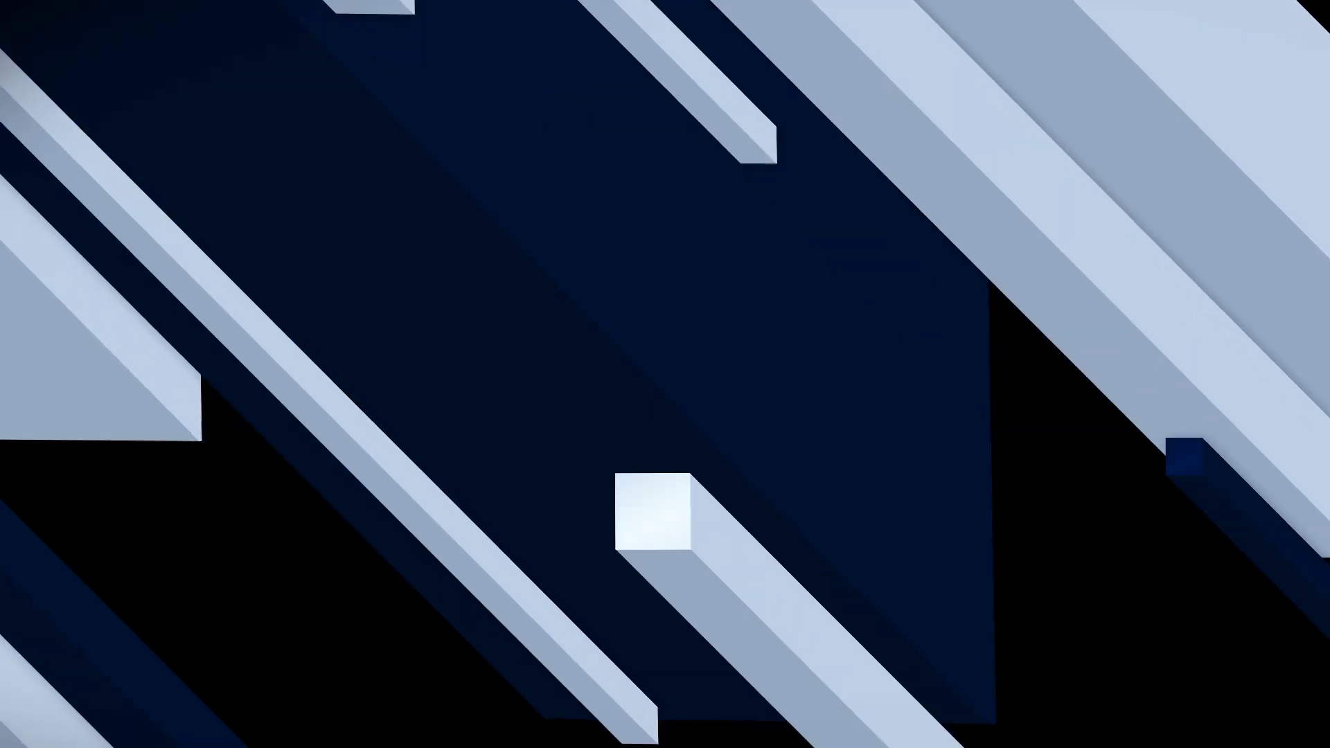